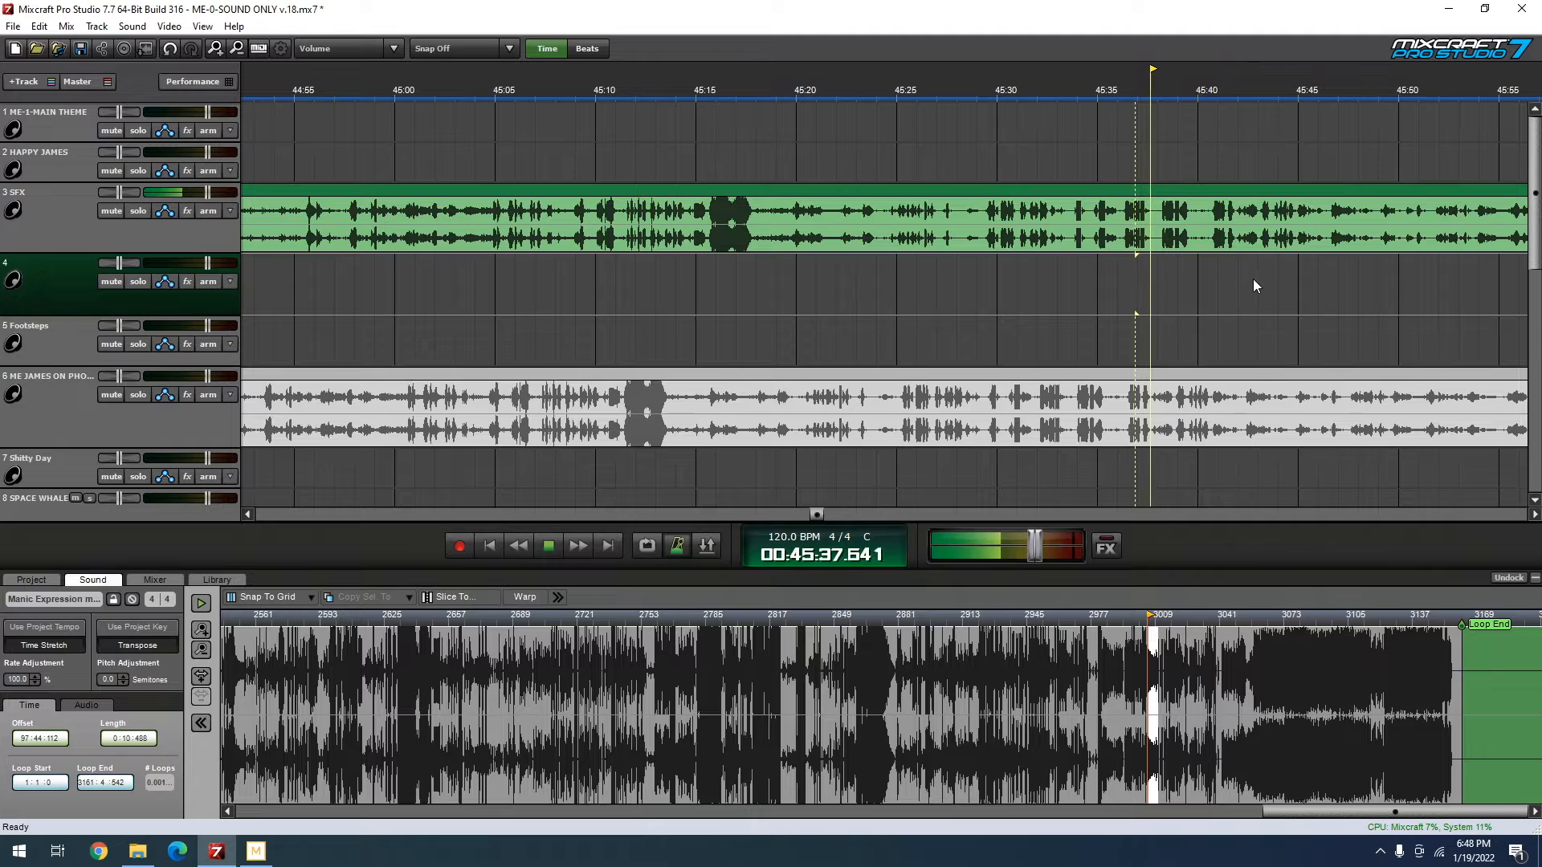
# - Audition the scene audio from several points between about 45:19 and 45:42 on the timeline
pyautogui.click(1241, 279)
pyautogui.click(1227, 275)
pyautogui.click(807, 290)
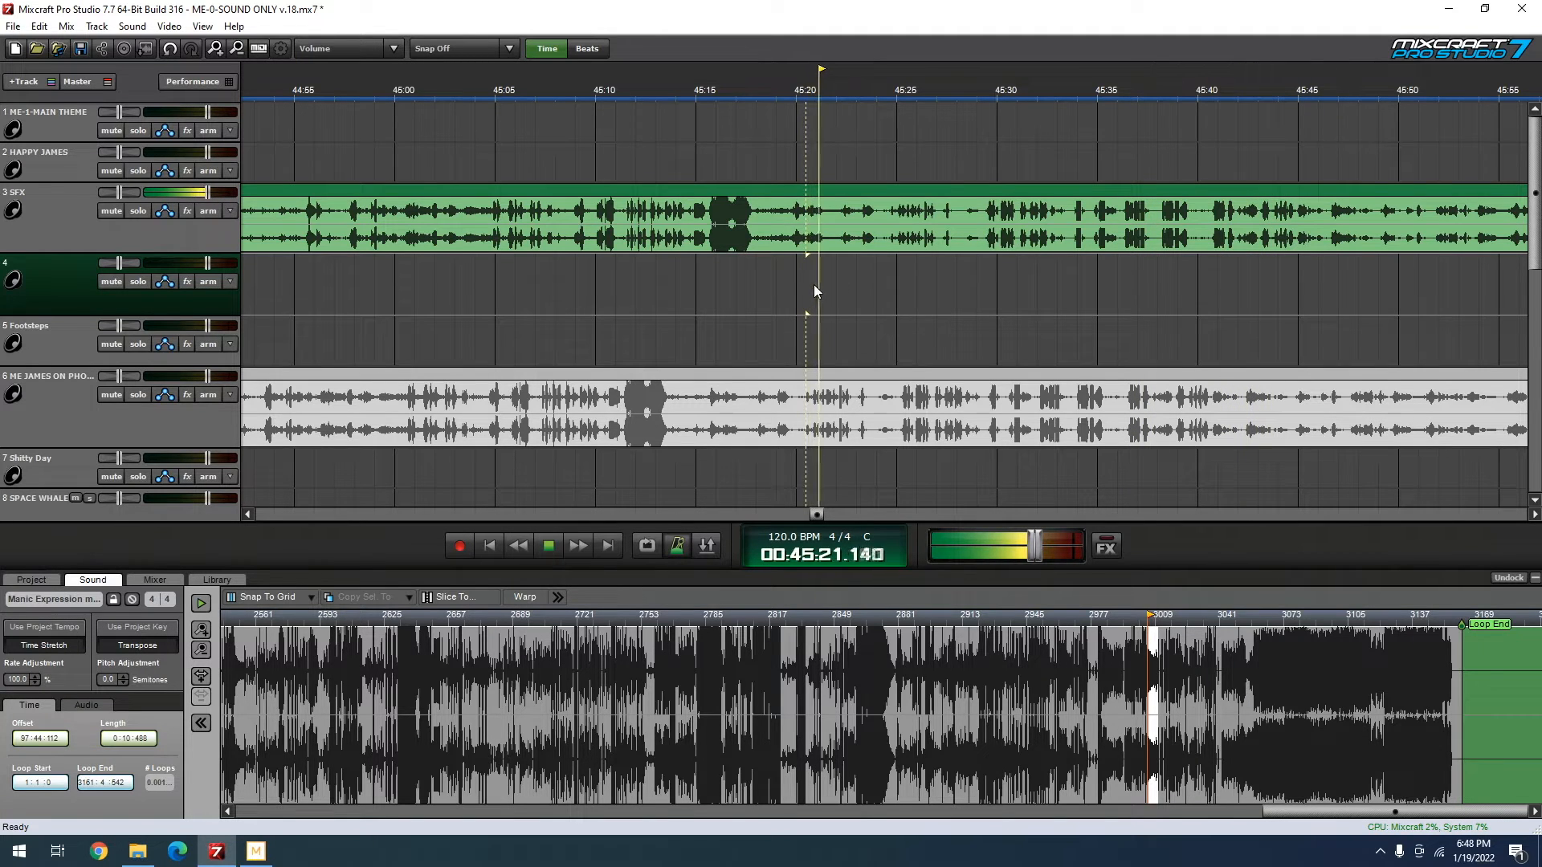
pyautogui.click(796, 289)
pyautogui.click(784, 282)
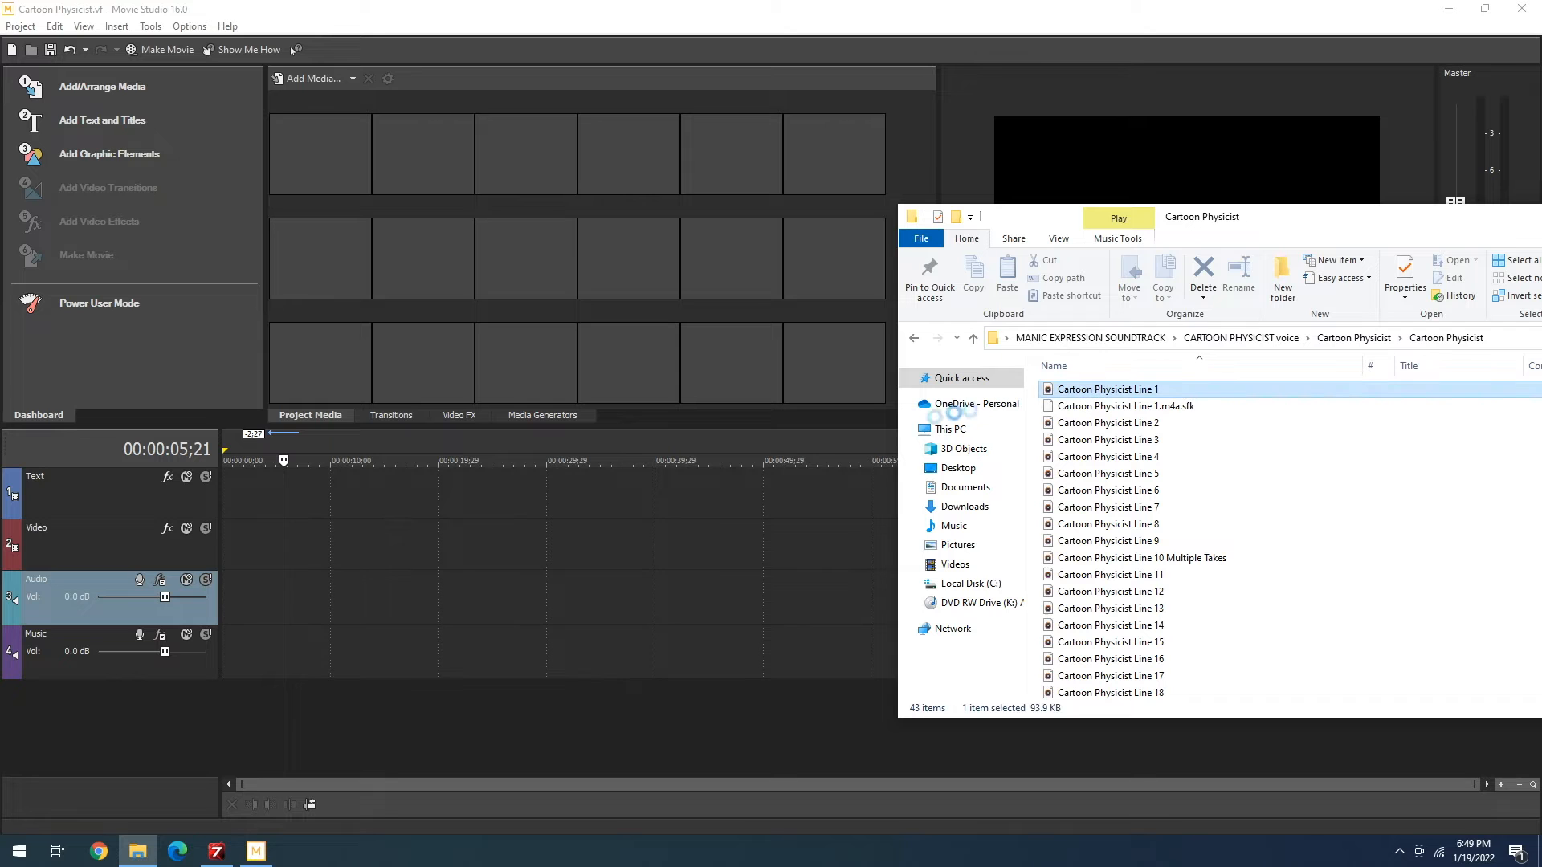
# - In Movie Studio, add the Cartoon Physicist Line 1 recording at the start of the Audio track and play it back
pyautogui.moveTo(747, 472)
pyautogui.mouseDown()
pyautogui.moveTo(349, 523)
pyautogui.moveTo(296, 586)
pyautogui.mouseUp()
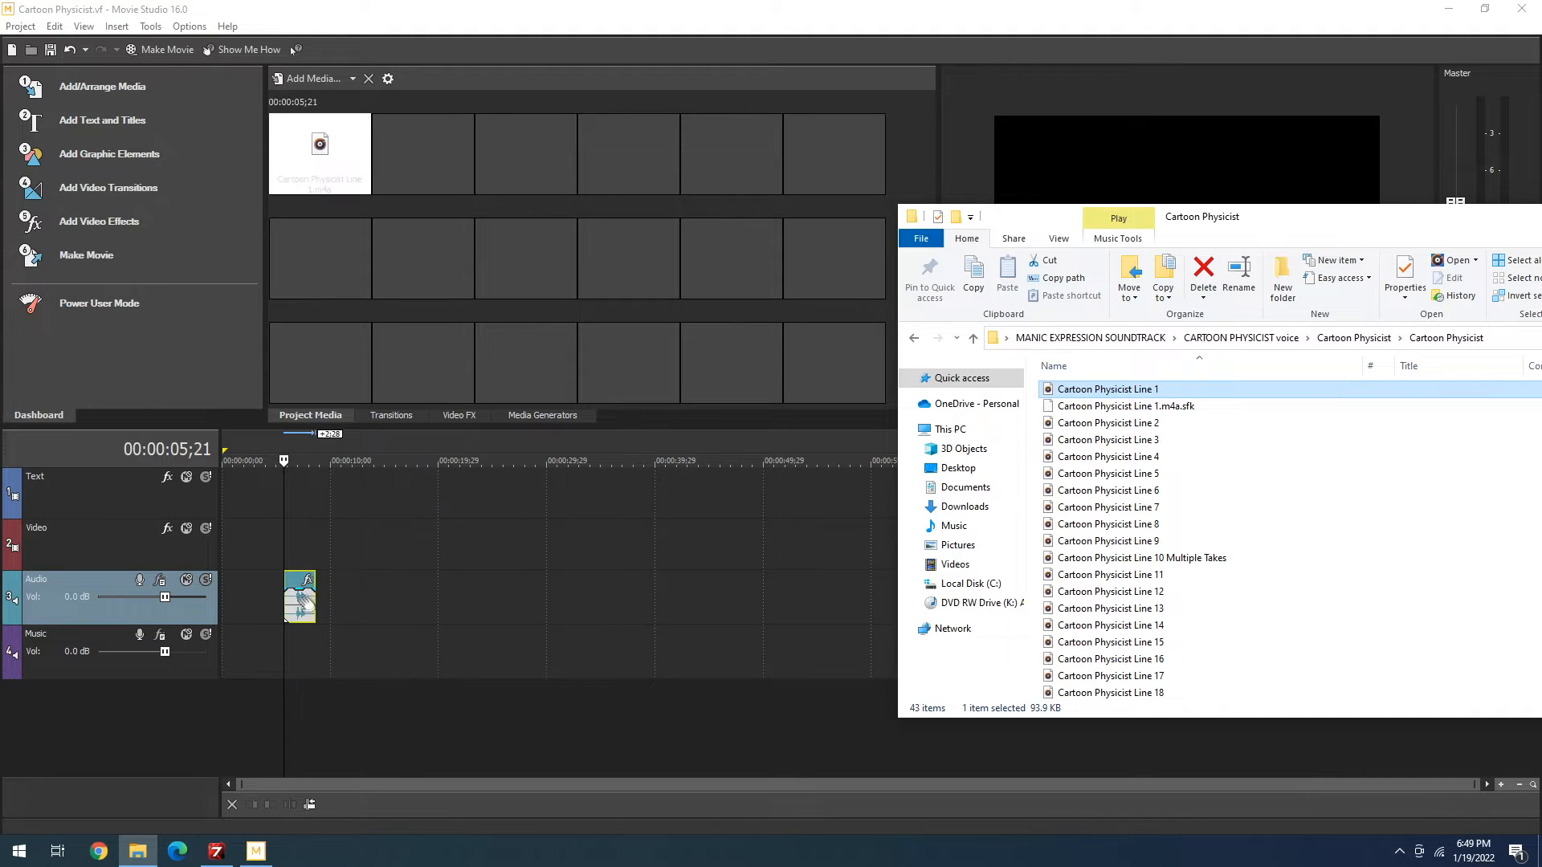
pyautogui.click(299, 546)
pyautogui.click(1173, 396)
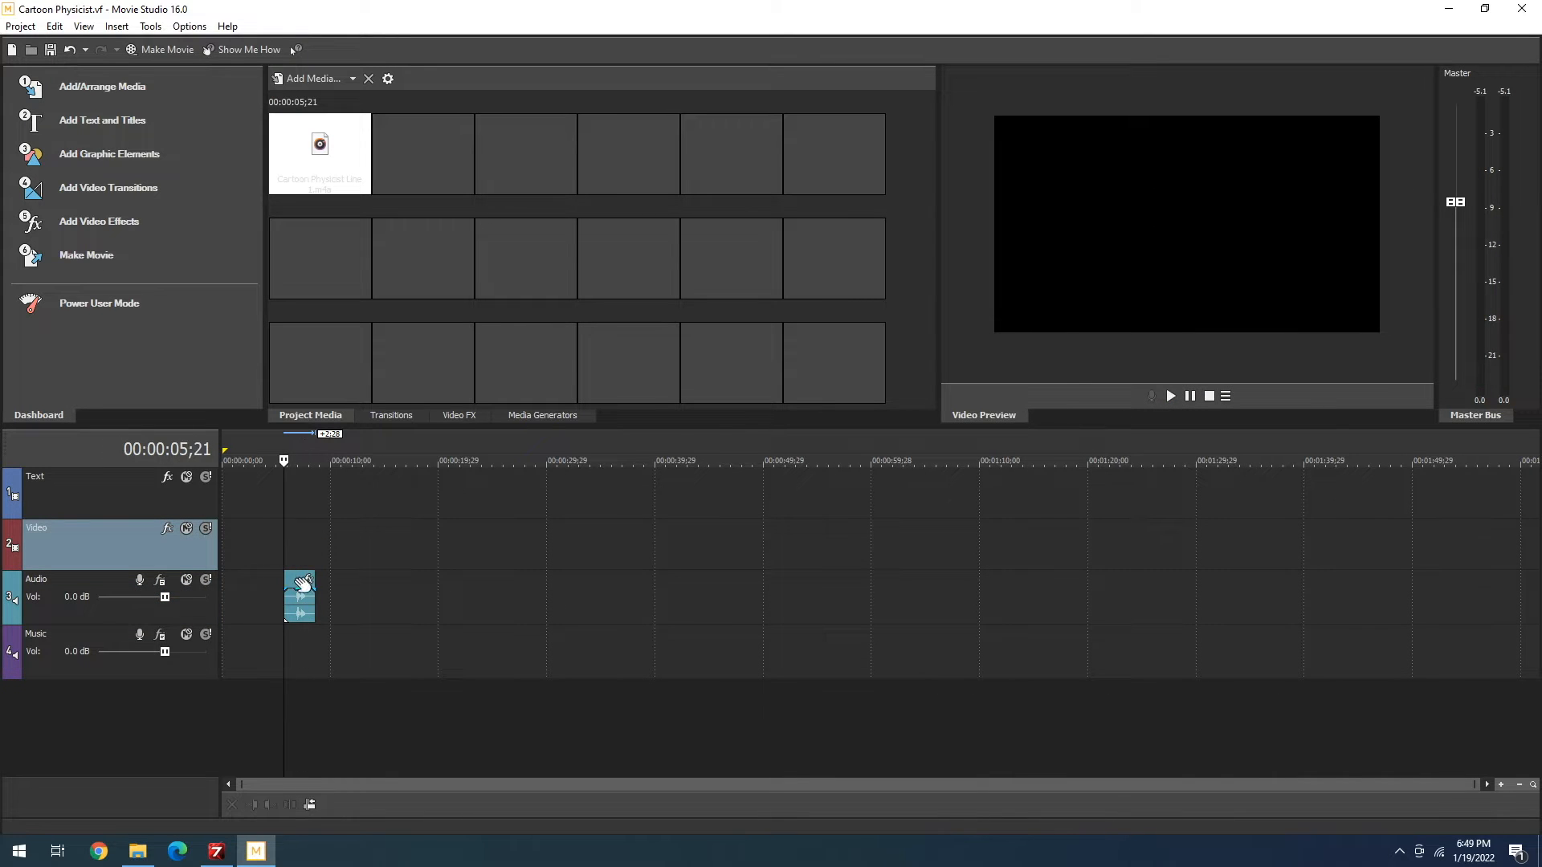
pyautogui.moveTo(304, 583); pyautogui.dragTo(242, 584)
# - Add Cartoon Physicist Line 2 directly after Line 1 on the Audio track and play back the result
pyautogui.click(151, 852)
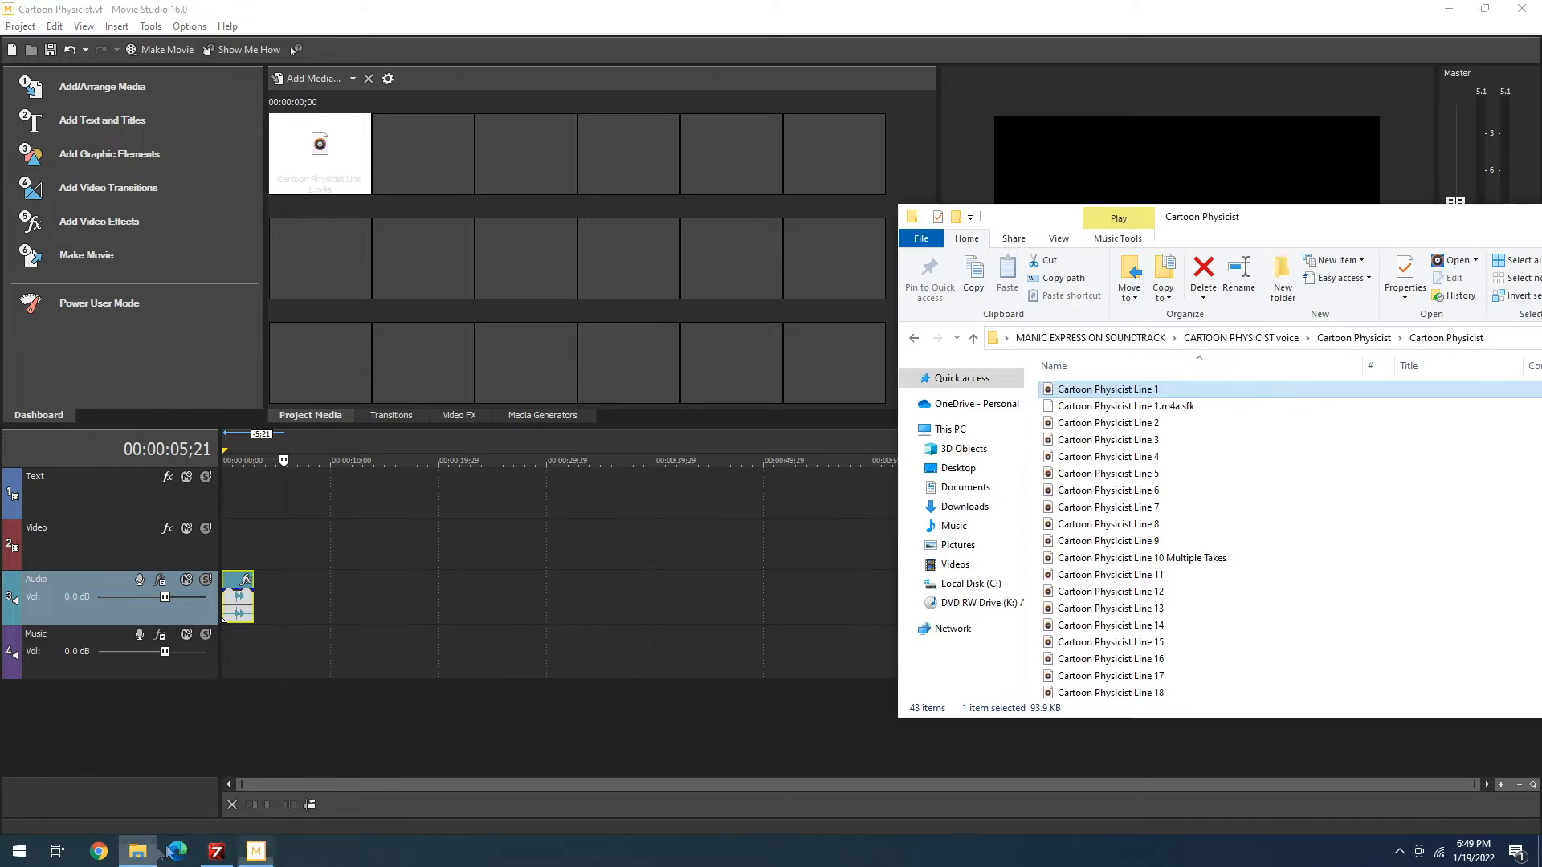
pyautogui.moveTo(1073, 423); pyautogui.dragTo(242, 572)
pyautogui.click(260, 538)
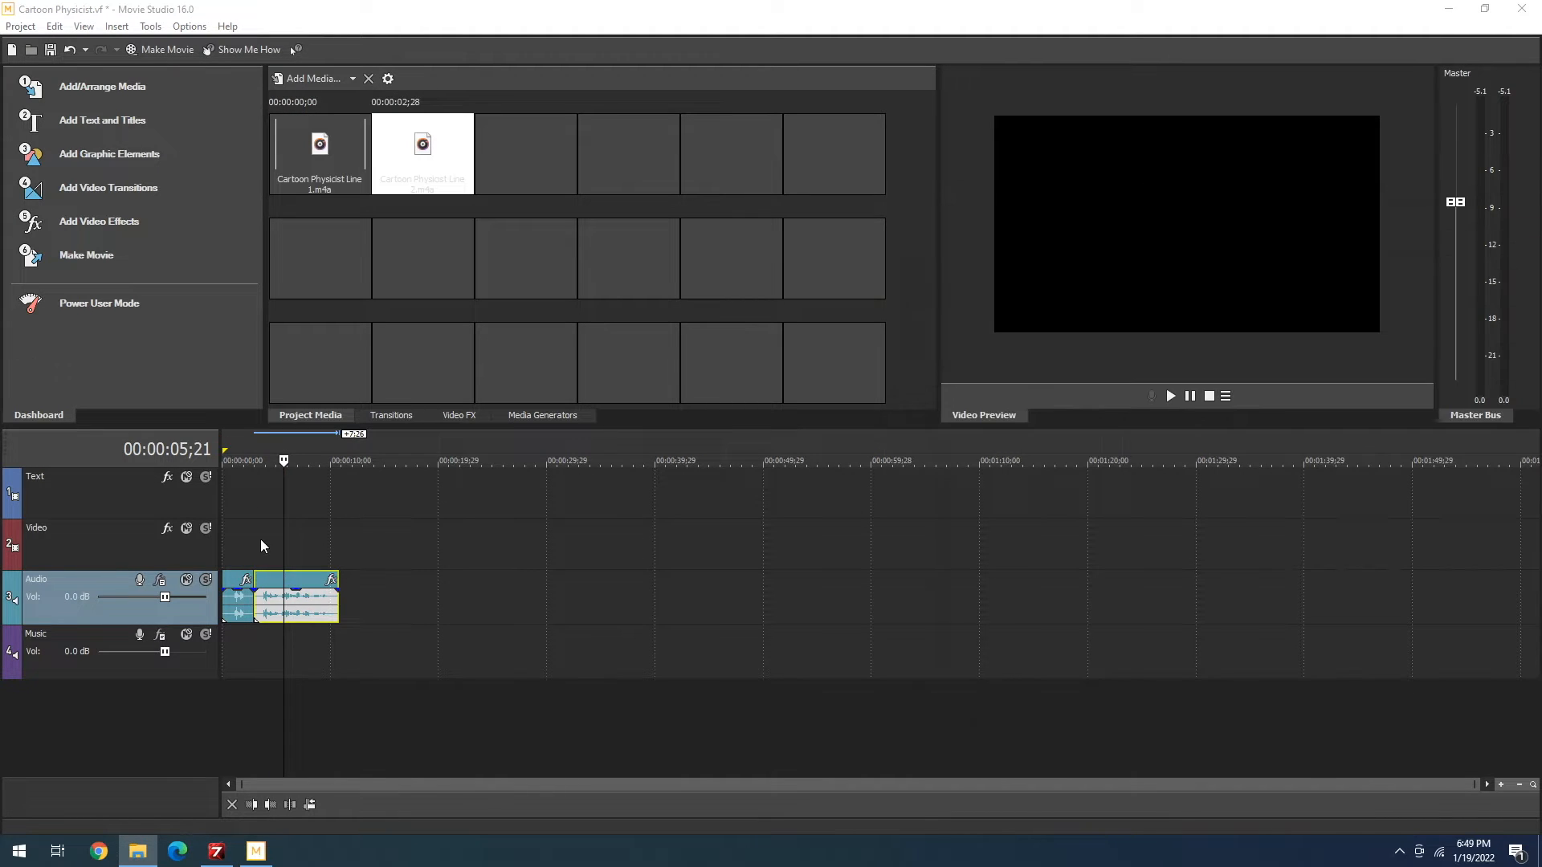
pyautogui.click(1170, 396)
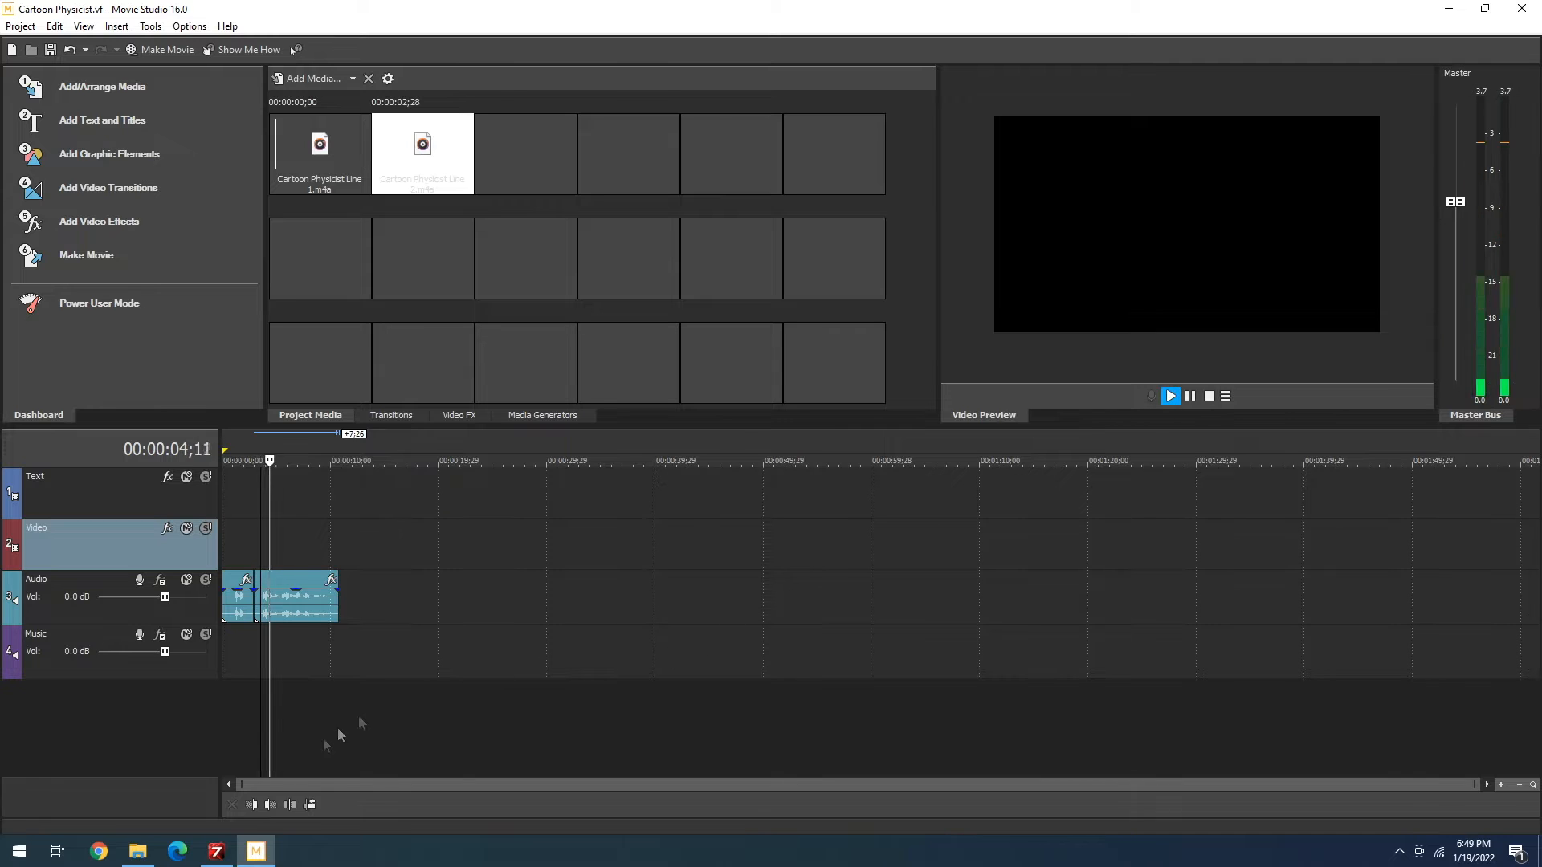
pyautogui.click(1209, 396)
# - In Mixcraft, try to import the Cartoon Physicist Line 1 recording from its folder onto empty track 4
pyautogui.click(138, 852)
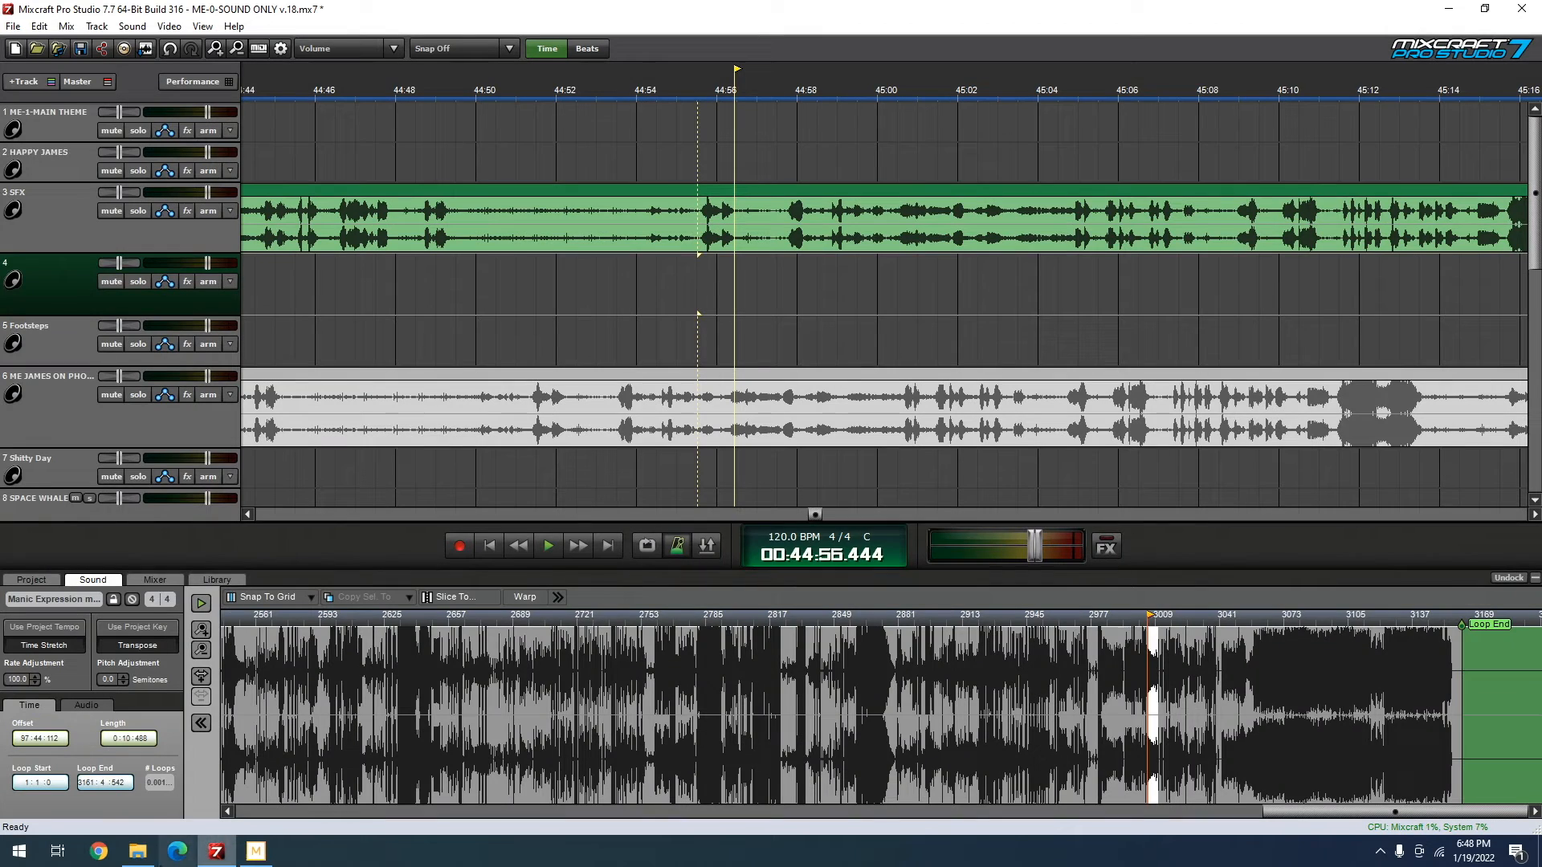
pyautogui.click(138, 853)
pyautogui.moveTo(828, 201); pyautogui.dragTo(1285, 226)
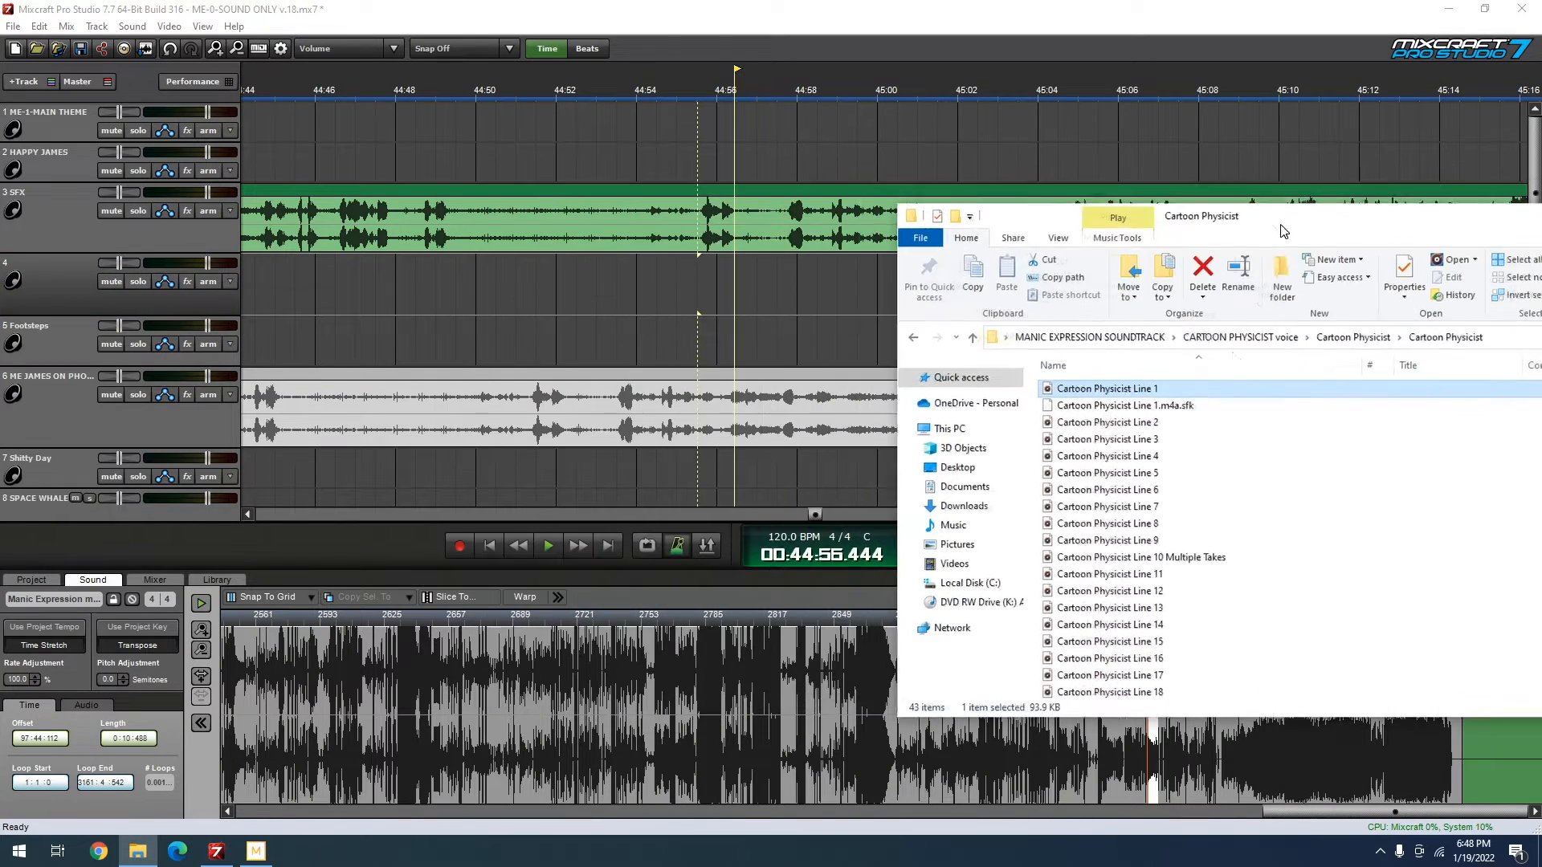
pyautogui.moveTo(1104, 393); pyautogui.dragTo(819, 318)
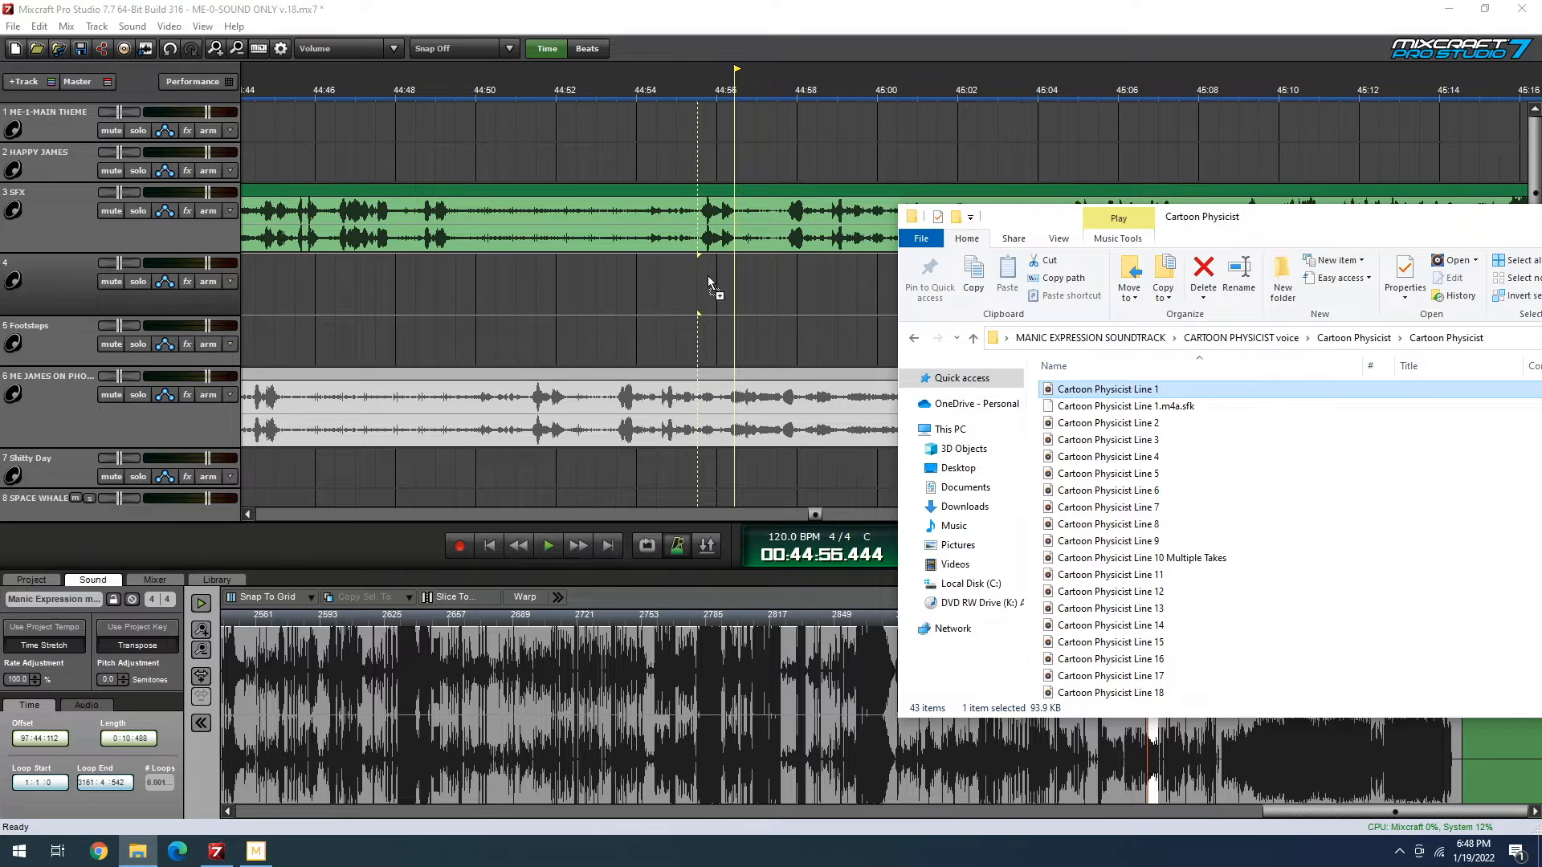
pyautogui.moveTo(709, 283); pyautogui.dragTo(709, 286)
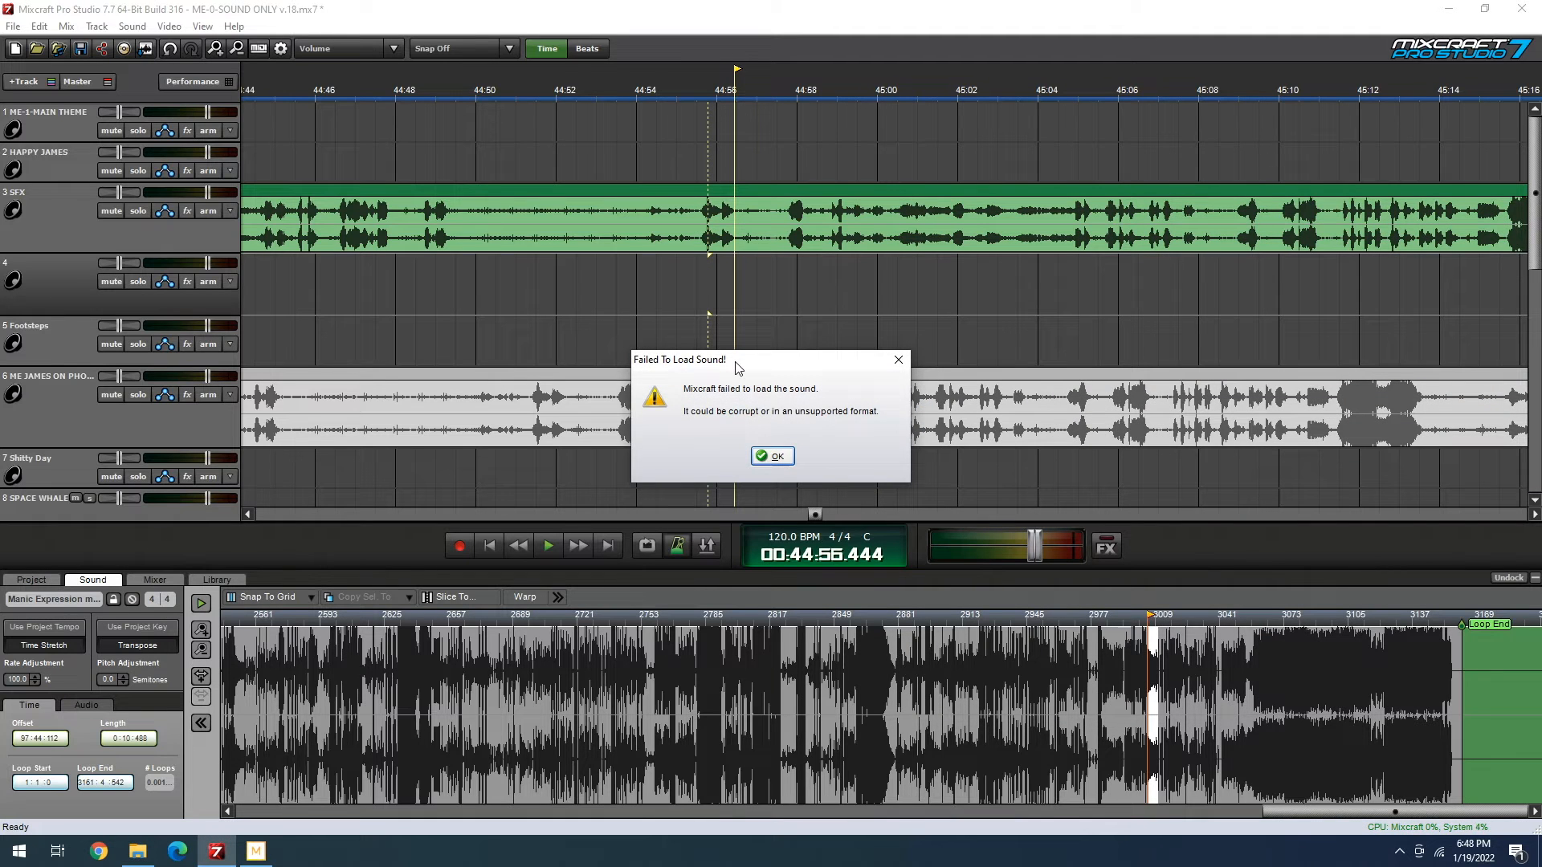
pyautogui.click(769, 458)
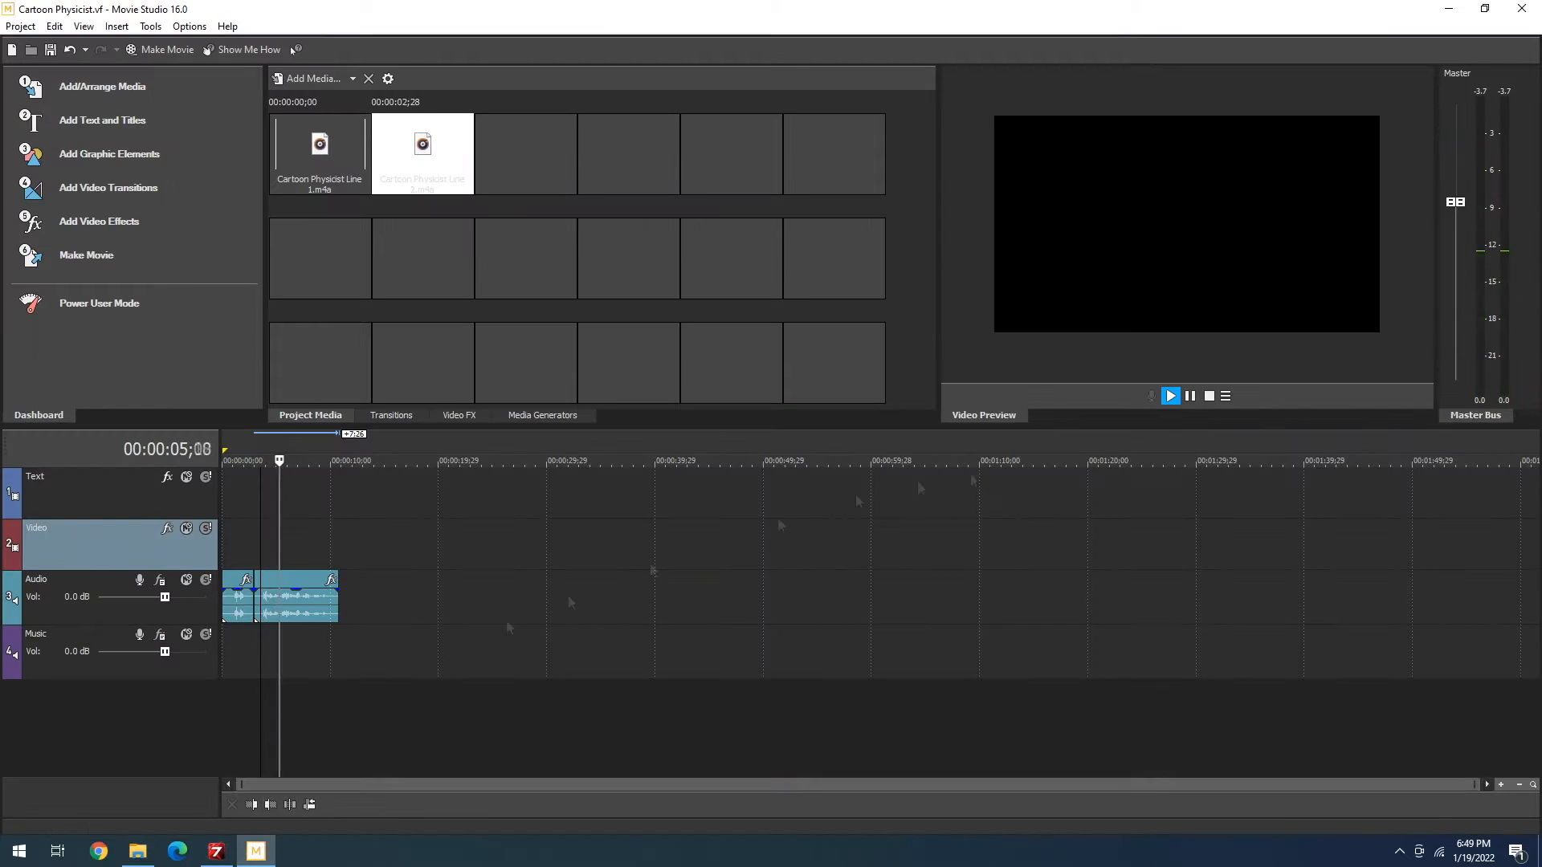
# - Back in Movie Studio, add Cartoon Physicist Line 3, Line 4 and Line 5 end to end after Line 2 on the Audio track
pyautogui.press('space')
pyautogui.click(138, 852)
pyautogui.moveTo(1107, 457); pyautogui.dragTo(373, 596)
pyautogui.moveTo(1107, 507); pyautogui.dragTo(399, 596)
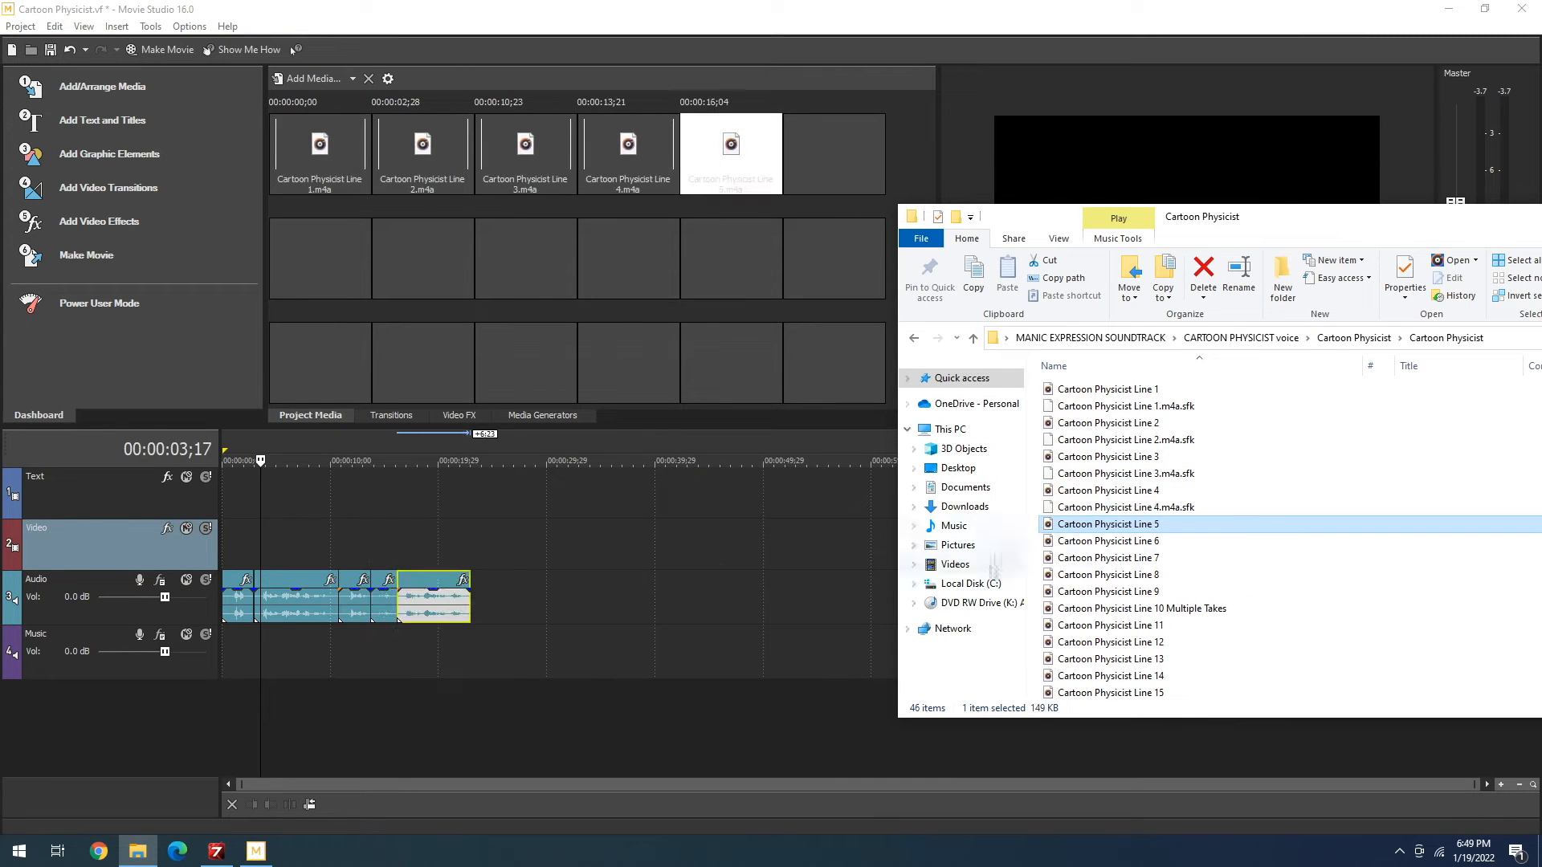
# - Add all the remaining Cartoon Physicist line recordings together after Line 5 on the Audio track
pyautogui.click(1111, 557)
pyautogui.scroll(-10, 1132, 642)
pyautogui.keyDown('shift'); pyautogui.click(1132, 690); pyautogui.keyUp('shift')
pyautogui.moveTo(1132, 690); pyautogui.dragTo(482, 596)
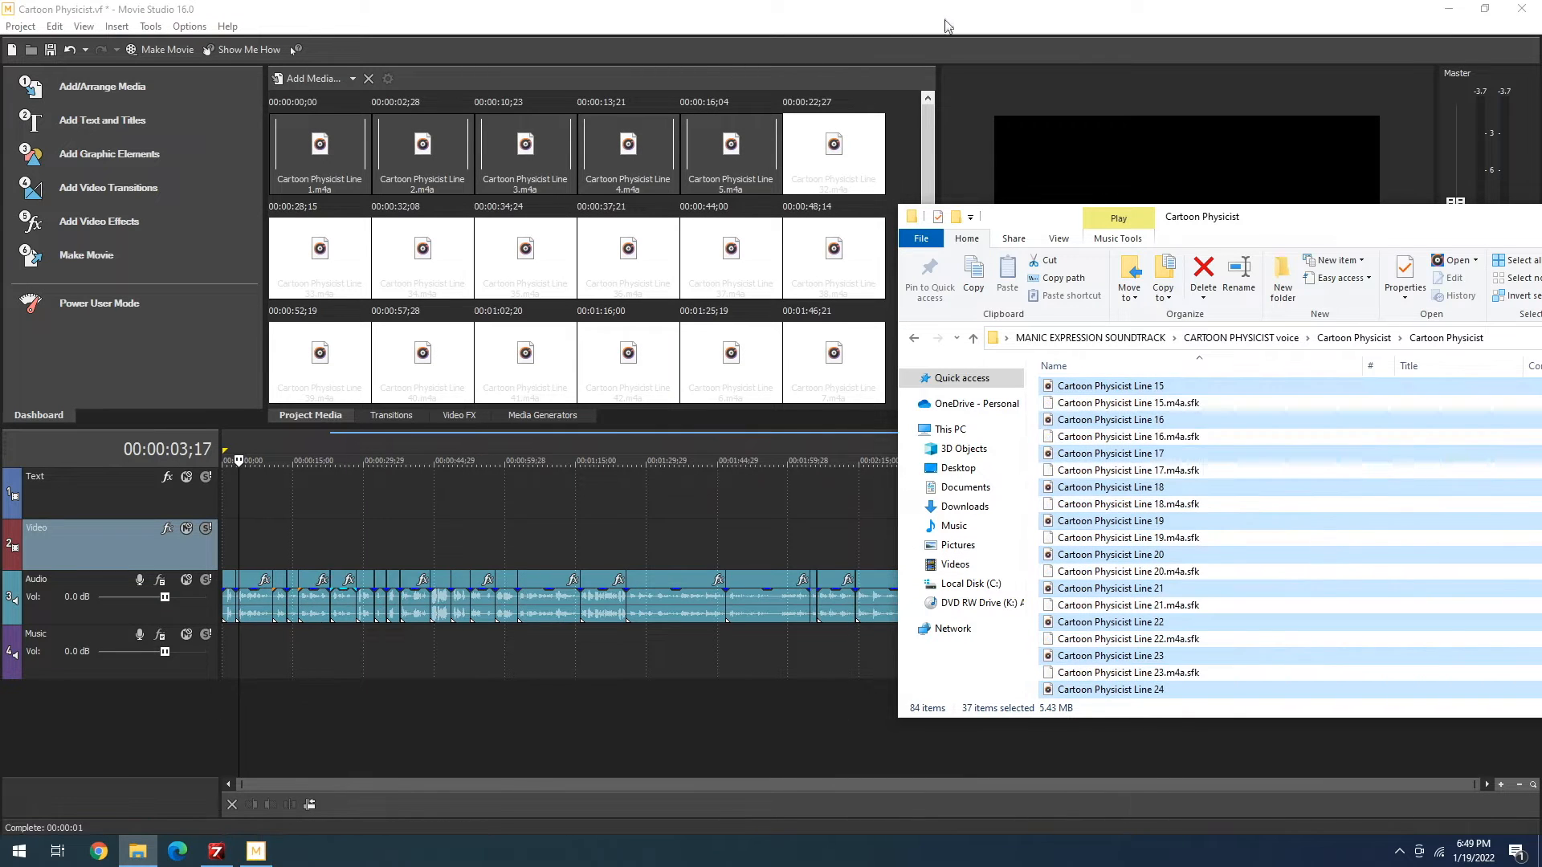
pyautogui.click(946, 17)
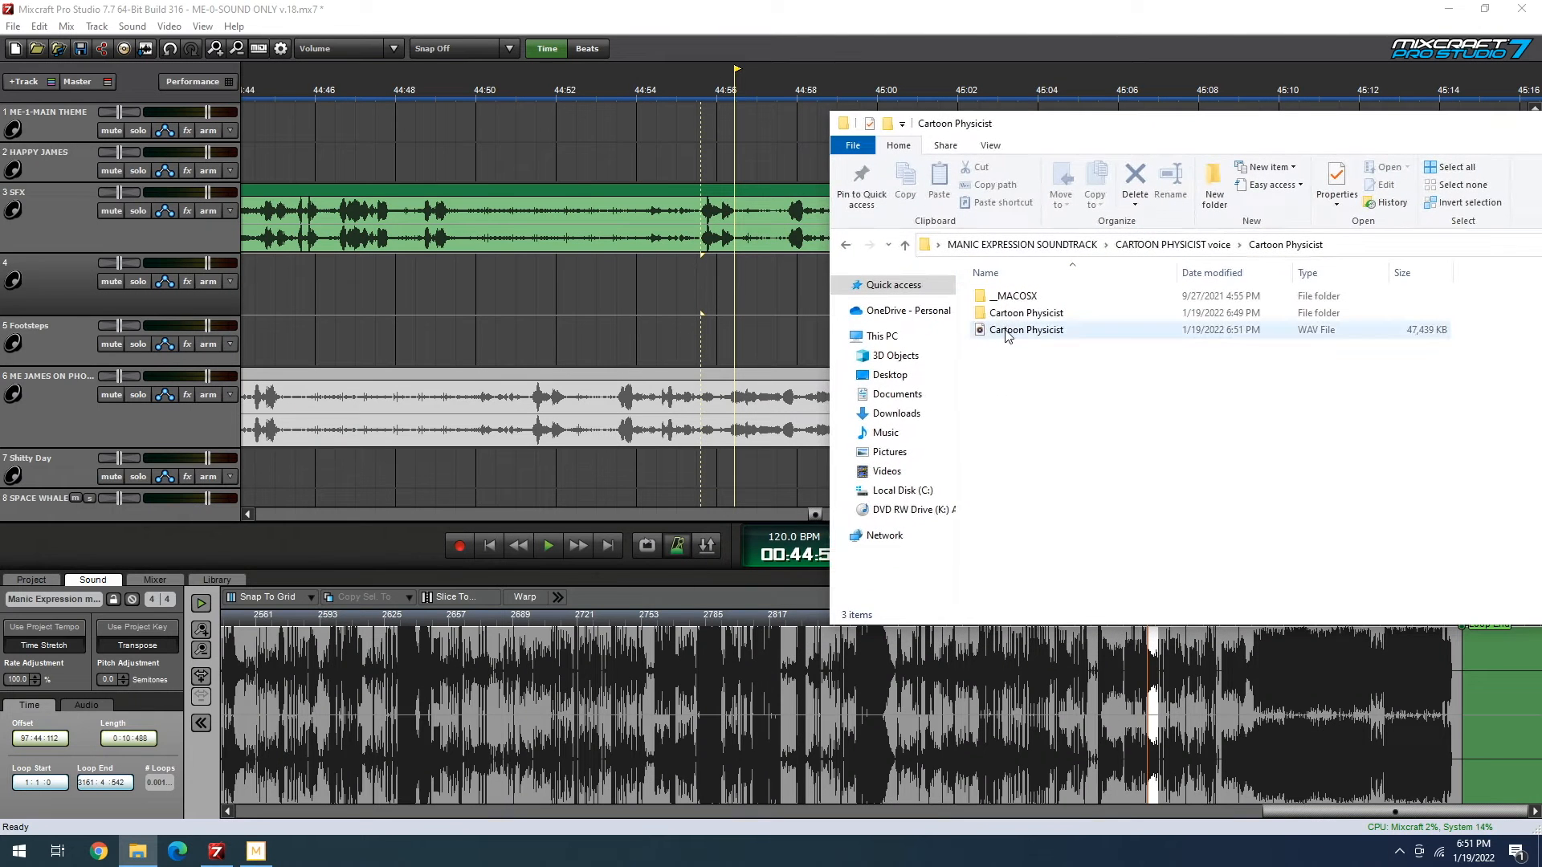
# - Place the Cartoon Physicist WAV file on Mixcraft's track 4 and align its first line with the matching waveform on the SFX track
pyautogui.moveTo(1005, 336); pyautogui.dragTo(713, 282)
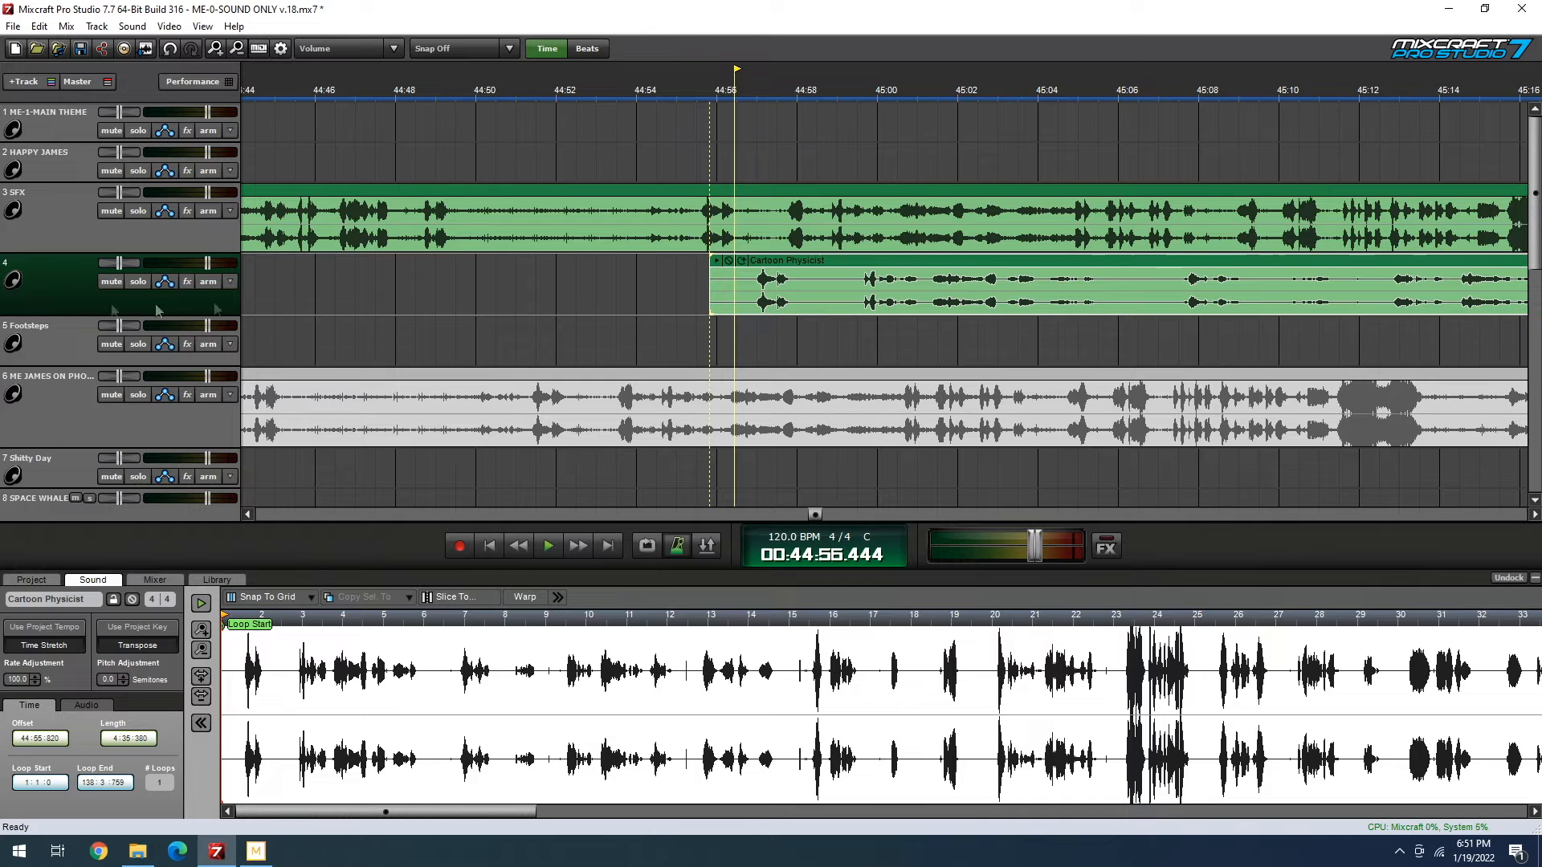
pyautogui.click(506, 293)
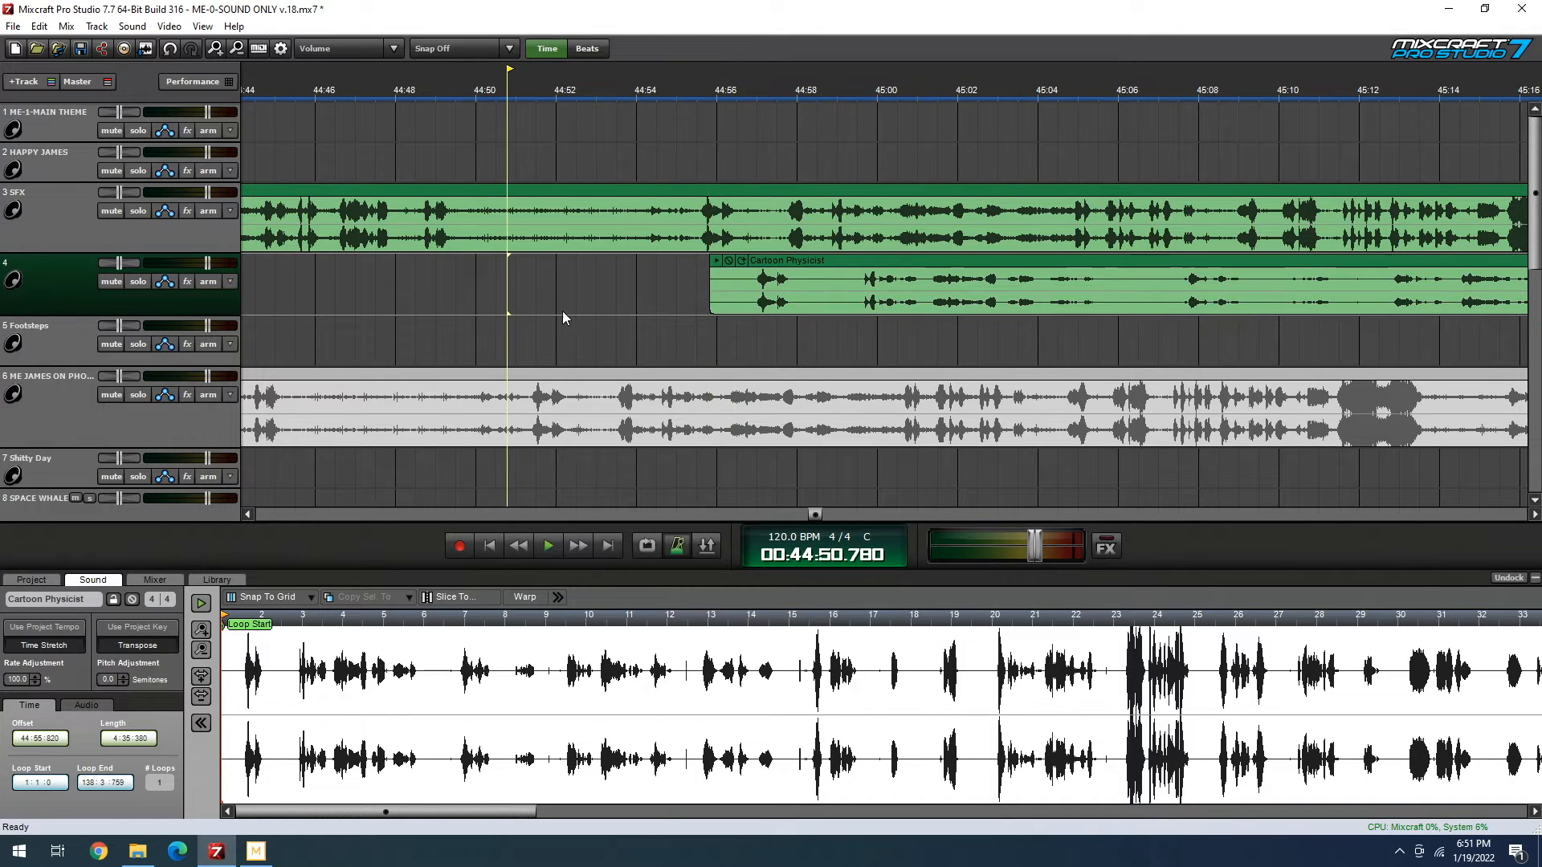
pyautogui.keyDown('ctrl'); pyautogui.scroll(3, 576, 318); pyautogui.keyUp('ctrl')
pyautogui.moveTo(1309, 265); pyautogui.dragTo(1067, 267)
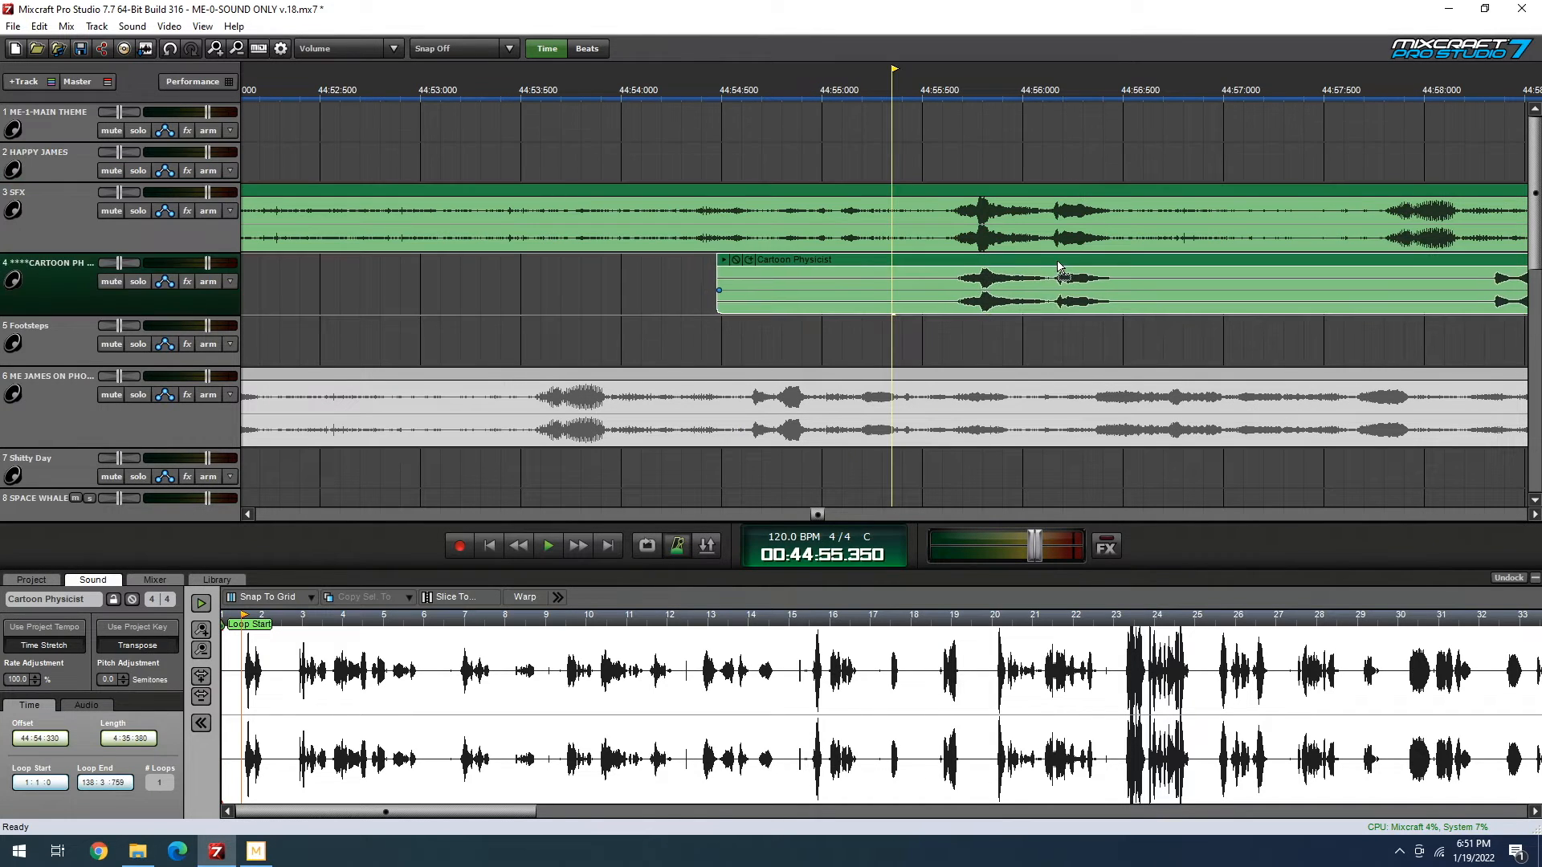
pyautogui.click(547, 547)
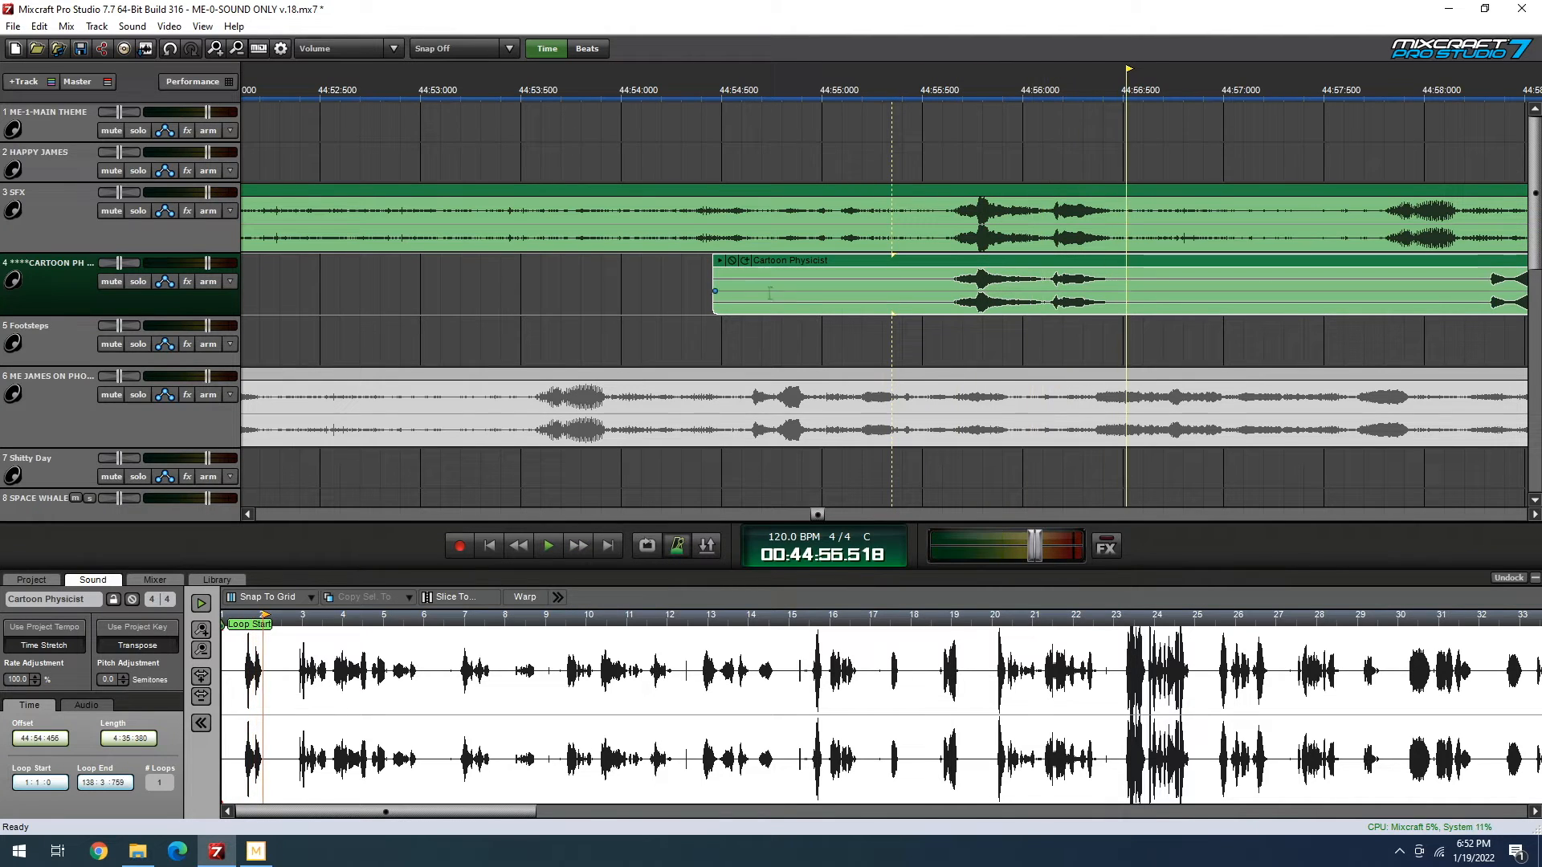
# - Split the Cartoon Physicist clip after its first line at 44:56.488 and trim the leading silence from both parts
pyautogui.moveTo(712, 274); pyautogui.dragTo(953, 275)
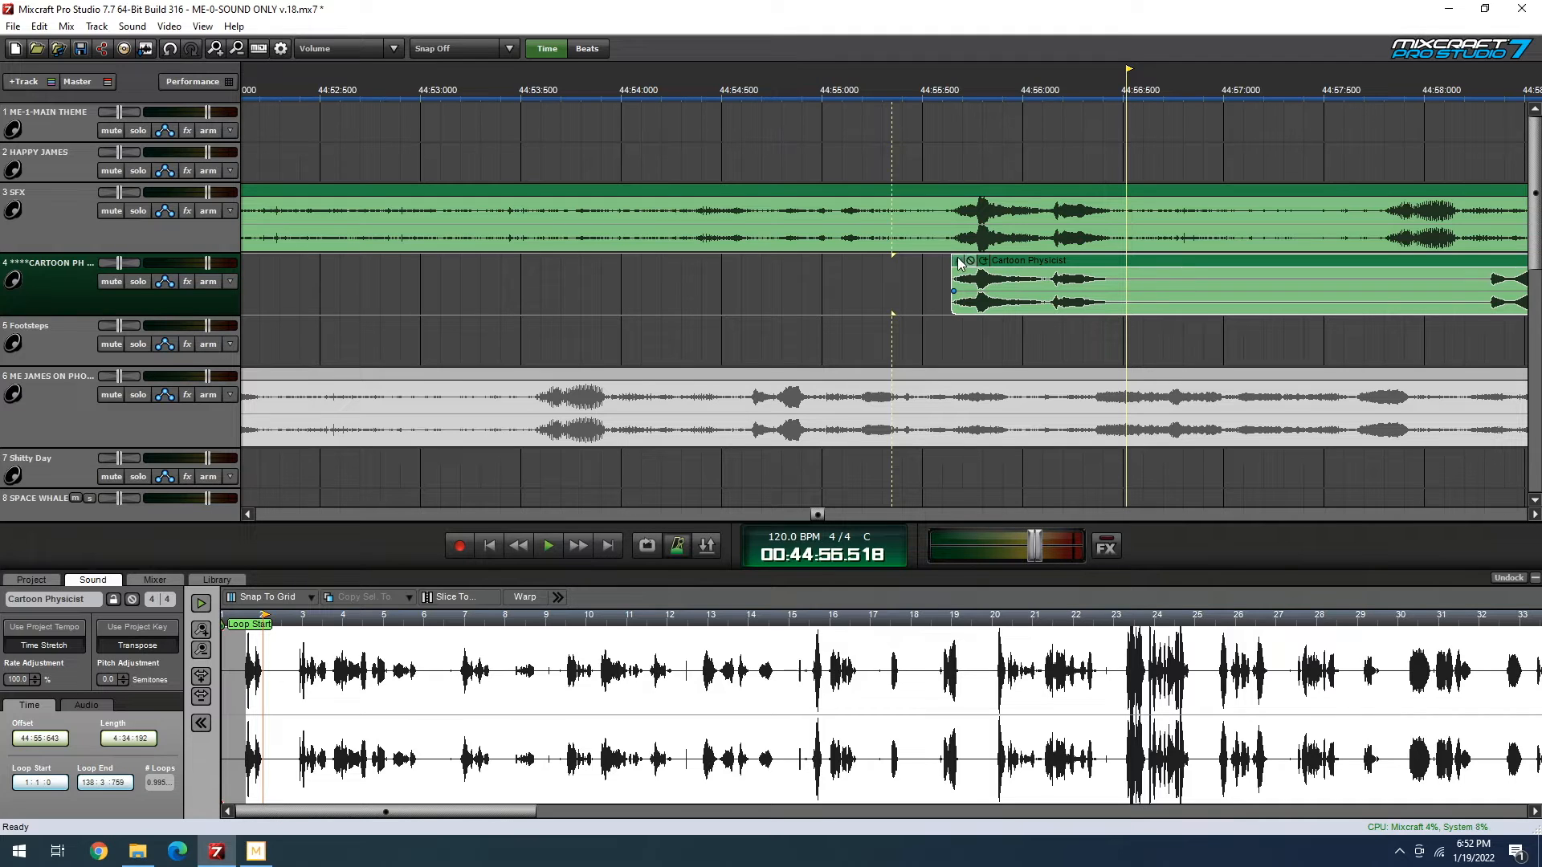
pyautogui.click(1121, 269)
pyautogui.press('s')
pyautogui.press('-')
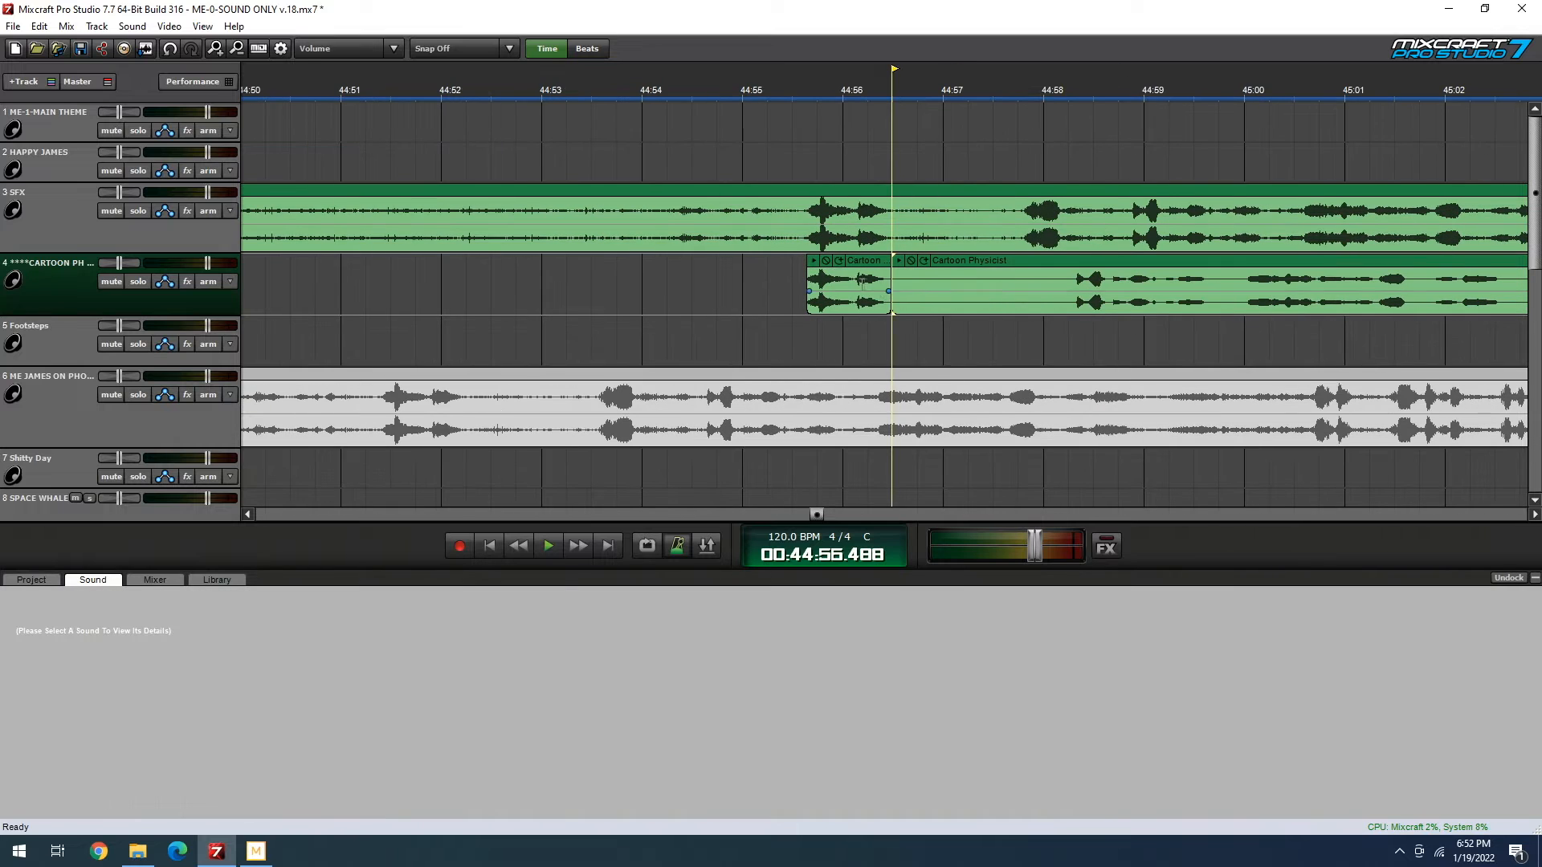
pyautogui.moveTo(894, 275); pyautogui.dragTo(1065, 275)
# - Add a Classic Compressor with the Vocal preset to the Cartoon Physicist track and open its settings
pyautogui.click(187, 281)
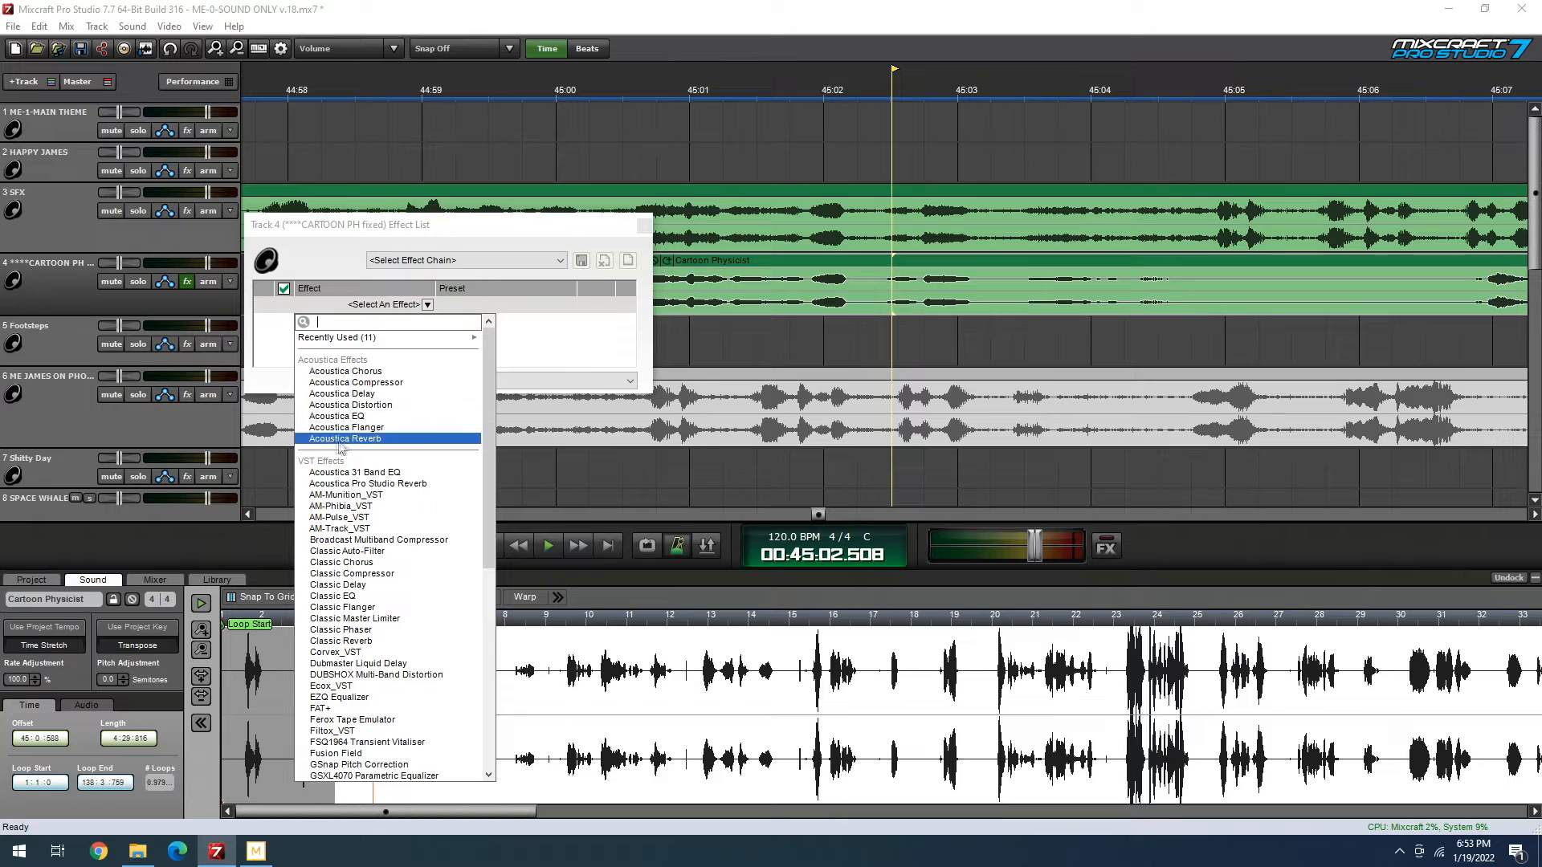
pyautogui.click(372, 575)
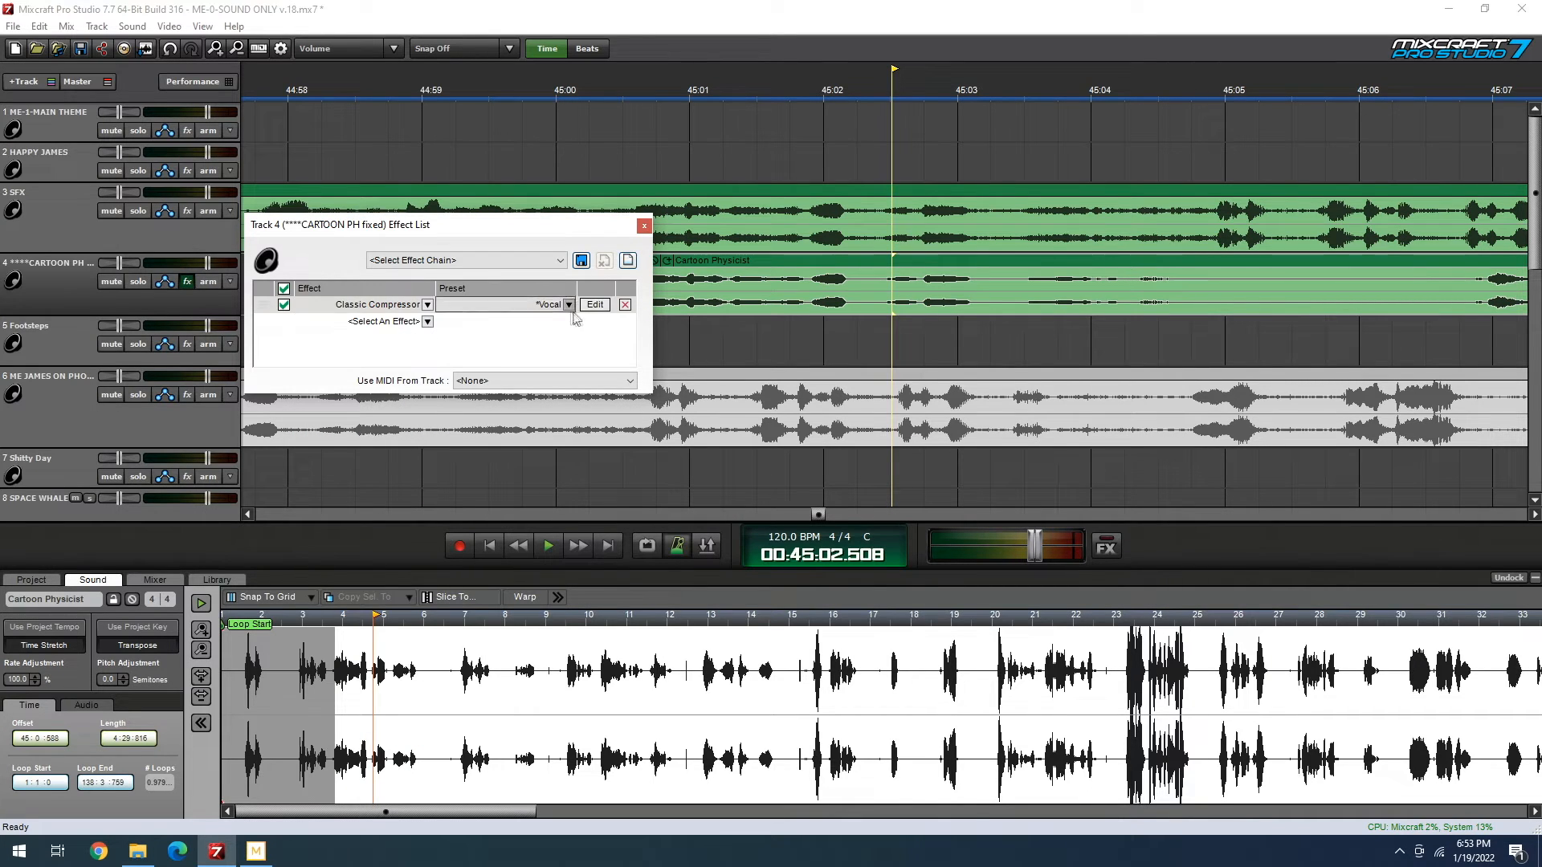
pyautogui.click(595, 305)
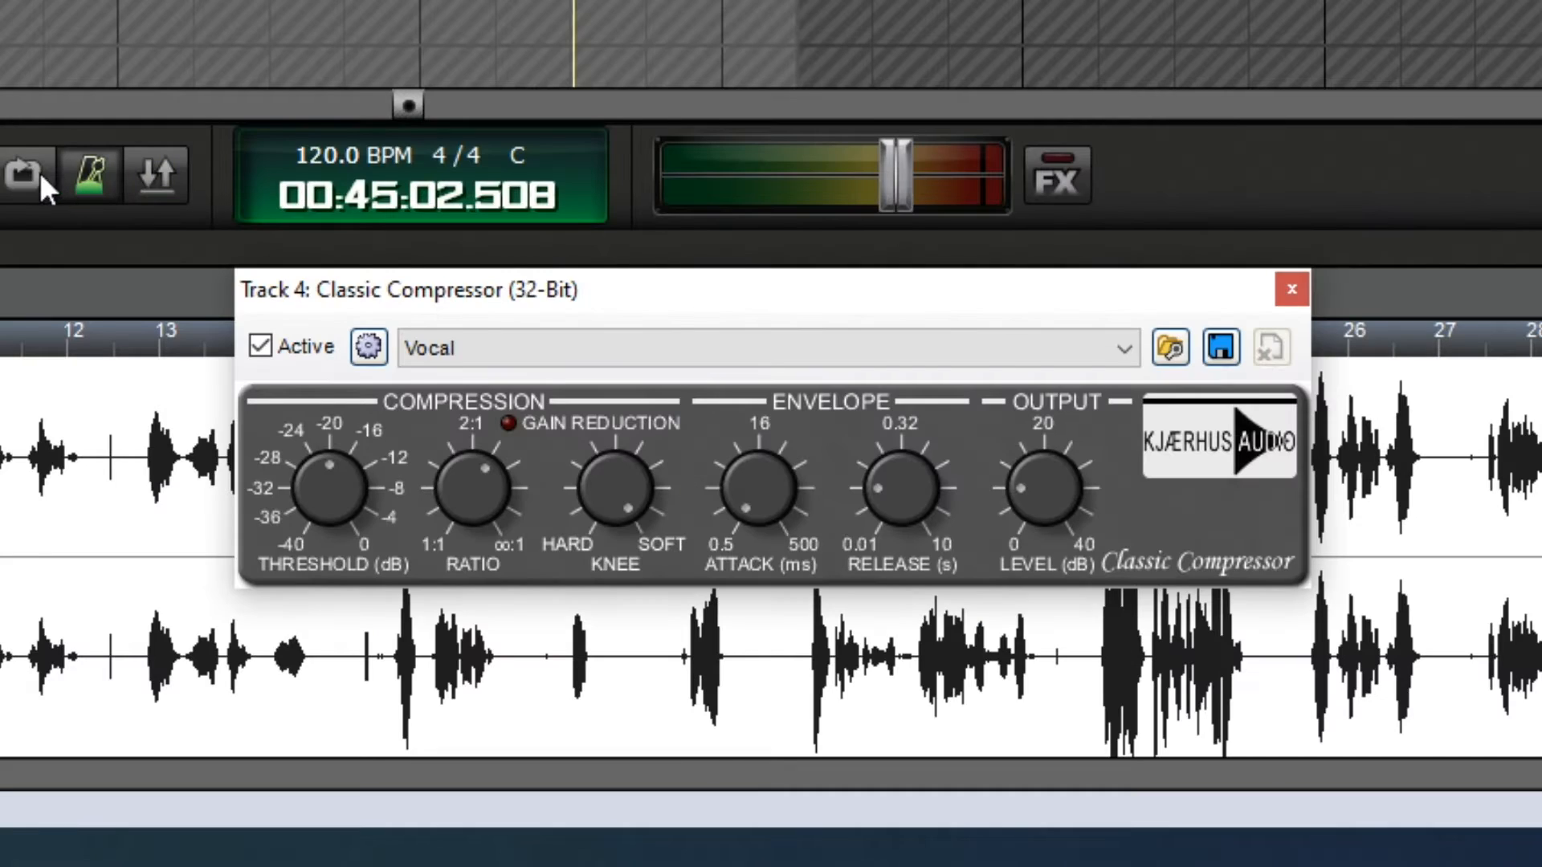
# - Loop the section from about 44:59 to 45:03 and audition the voice track through the Classic Compressor
pyautogui.click(25, 172)
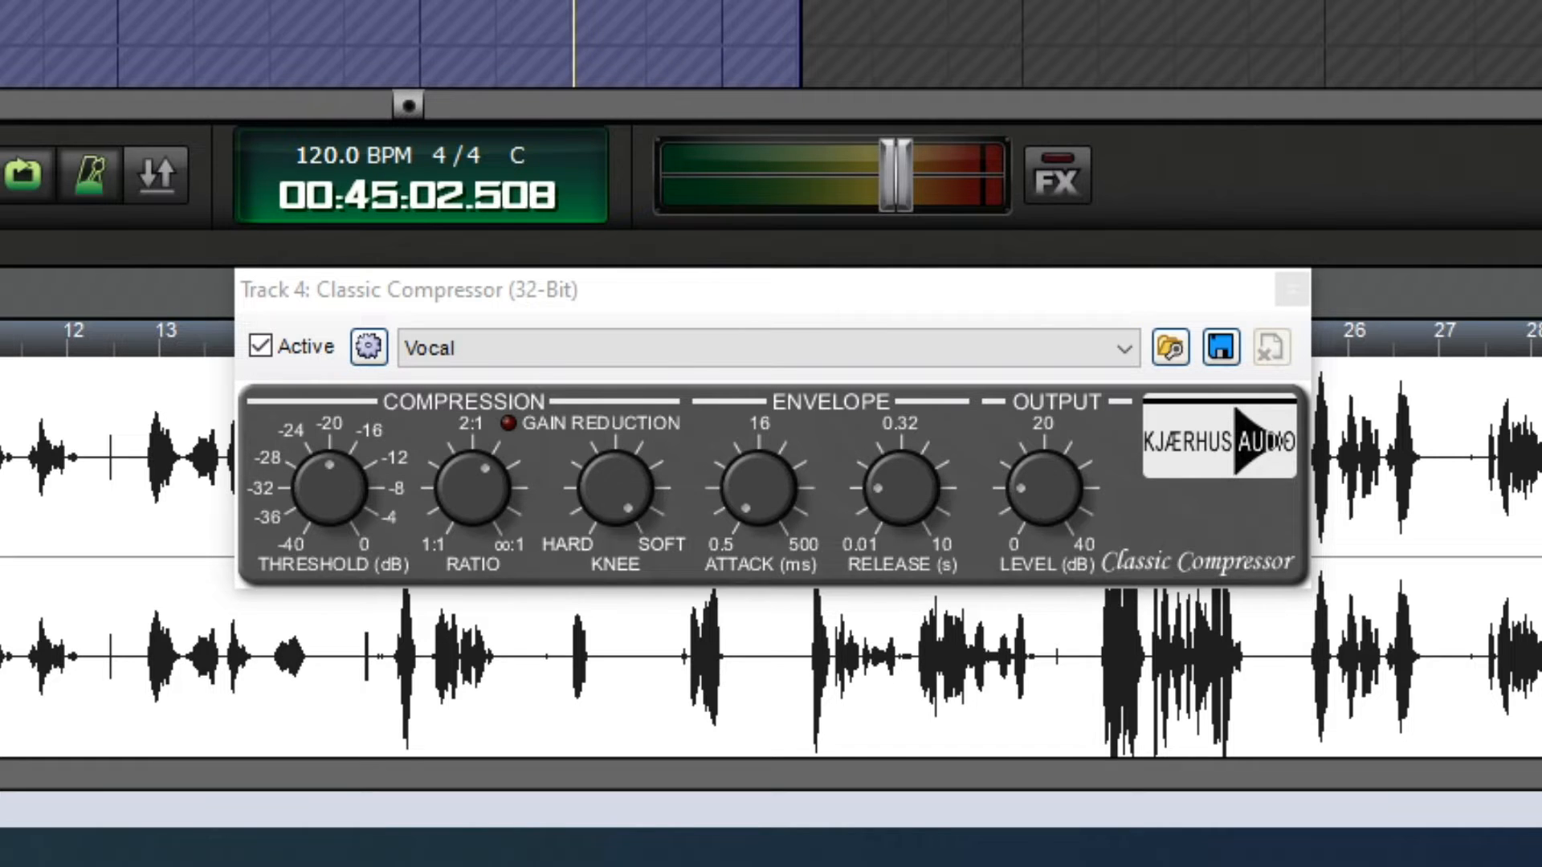
pyautogui.press('space')
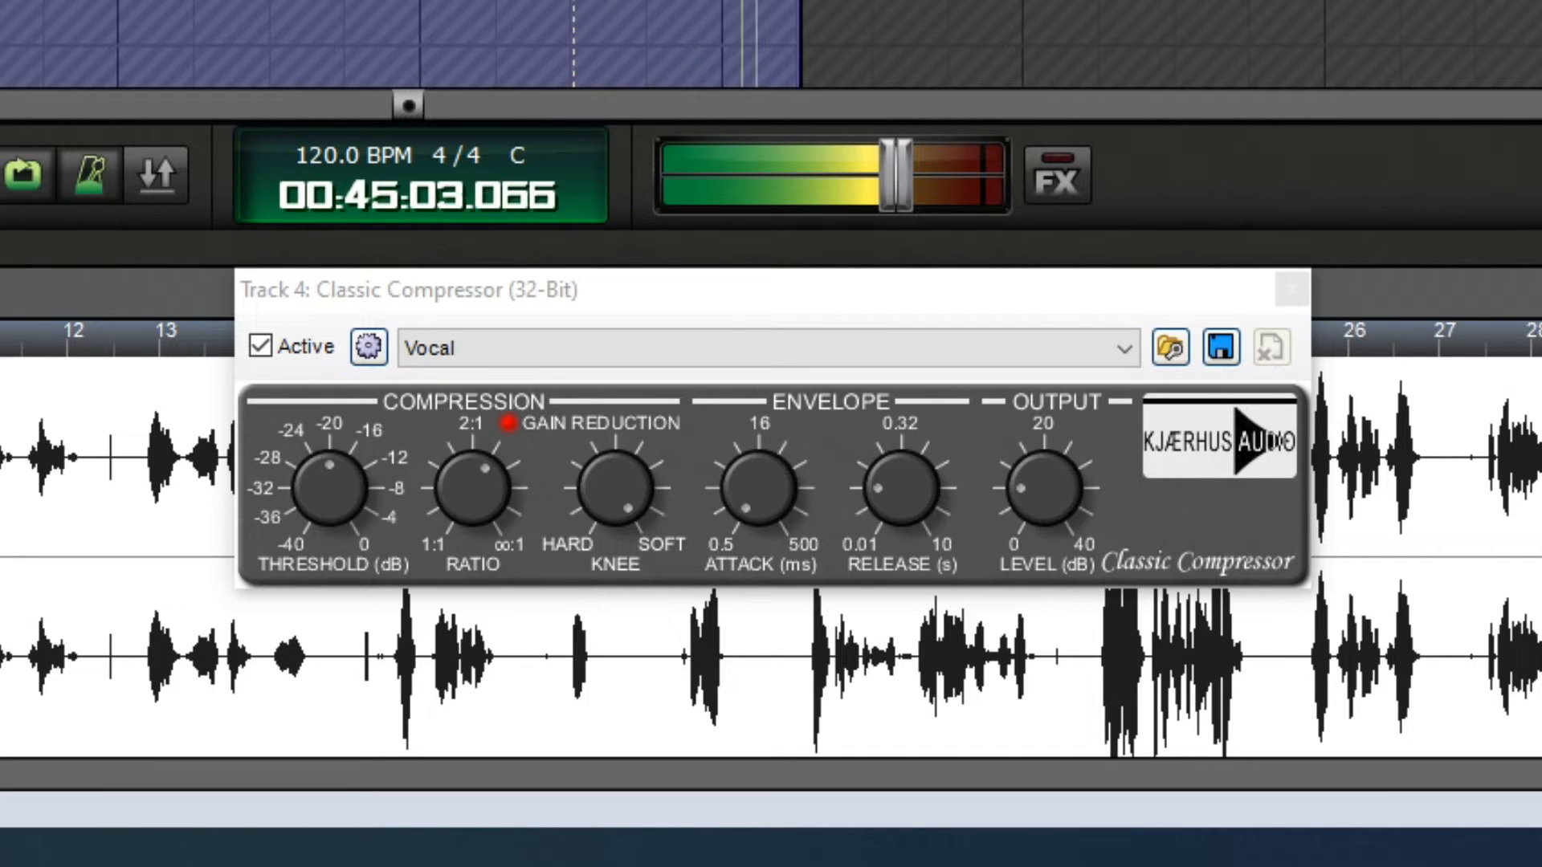
pyautogui.press('space')
pyautogui.press('space')
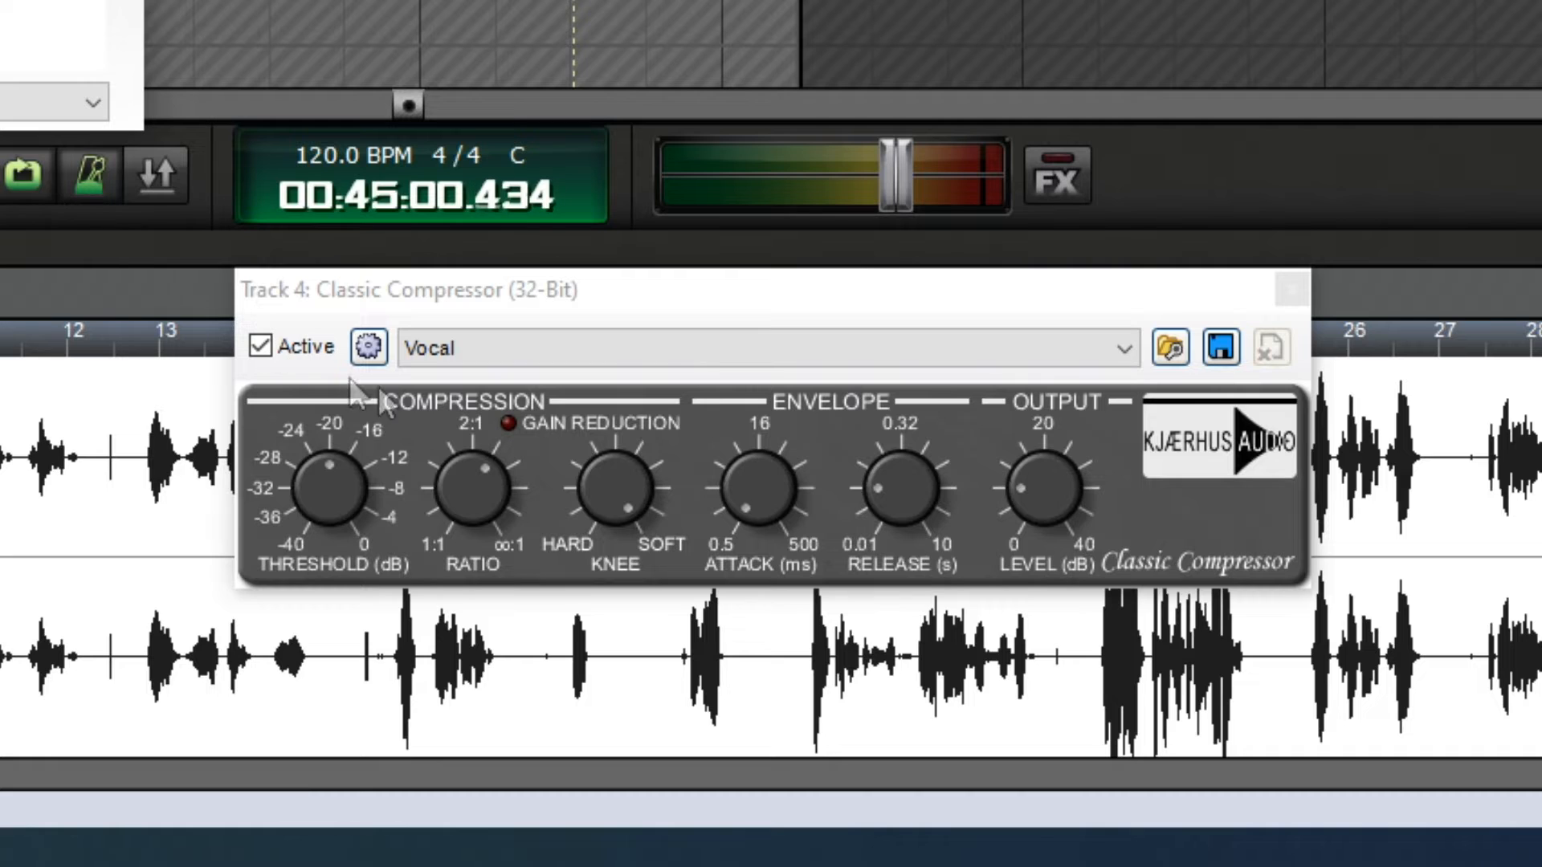
pyautogui.press('space')
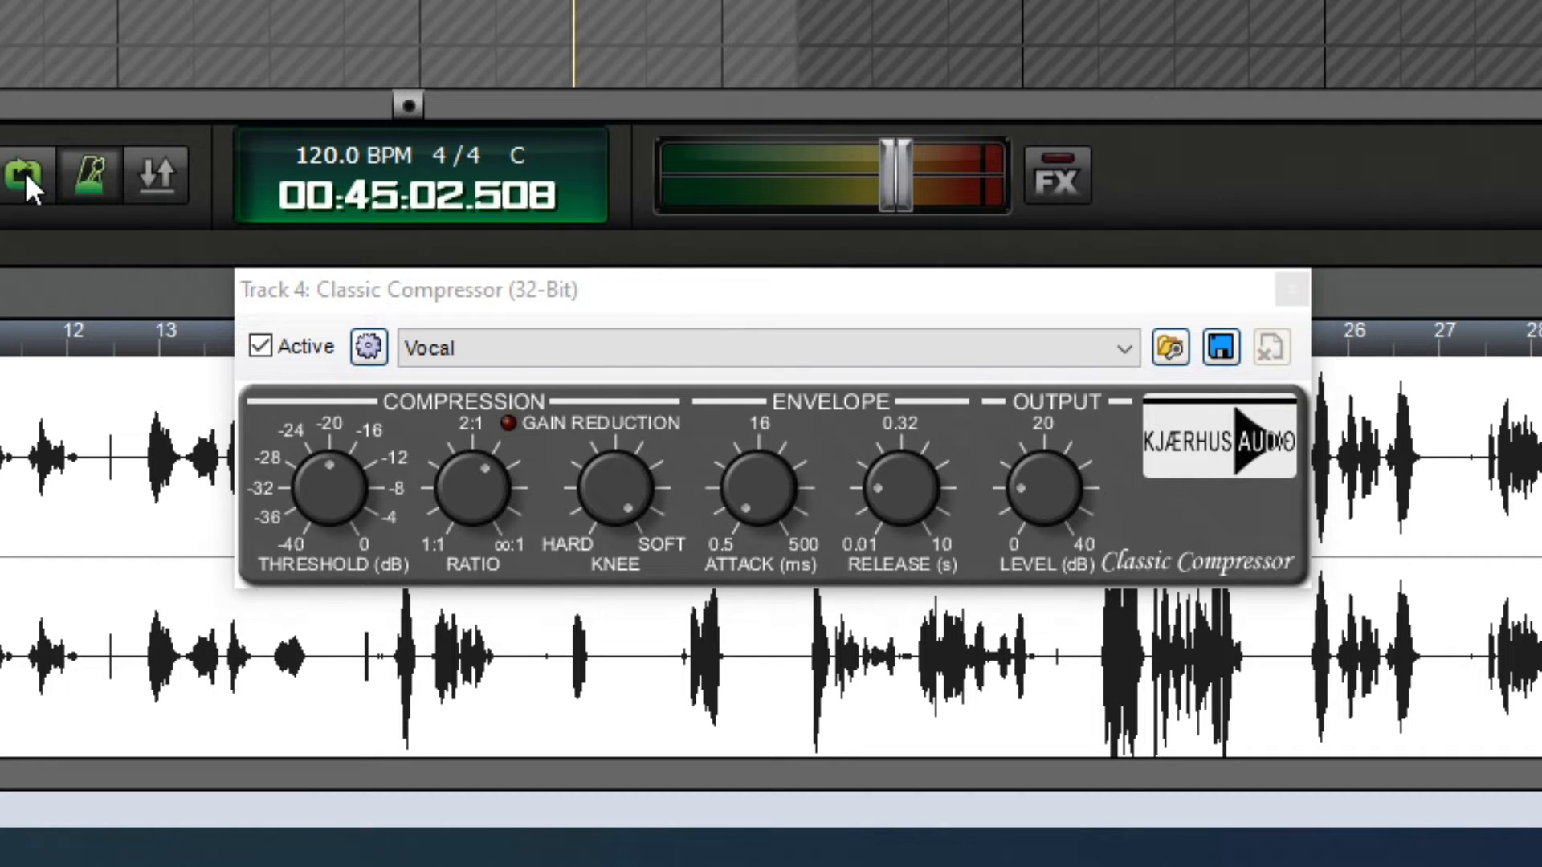
pyautogui.click(25, 172)
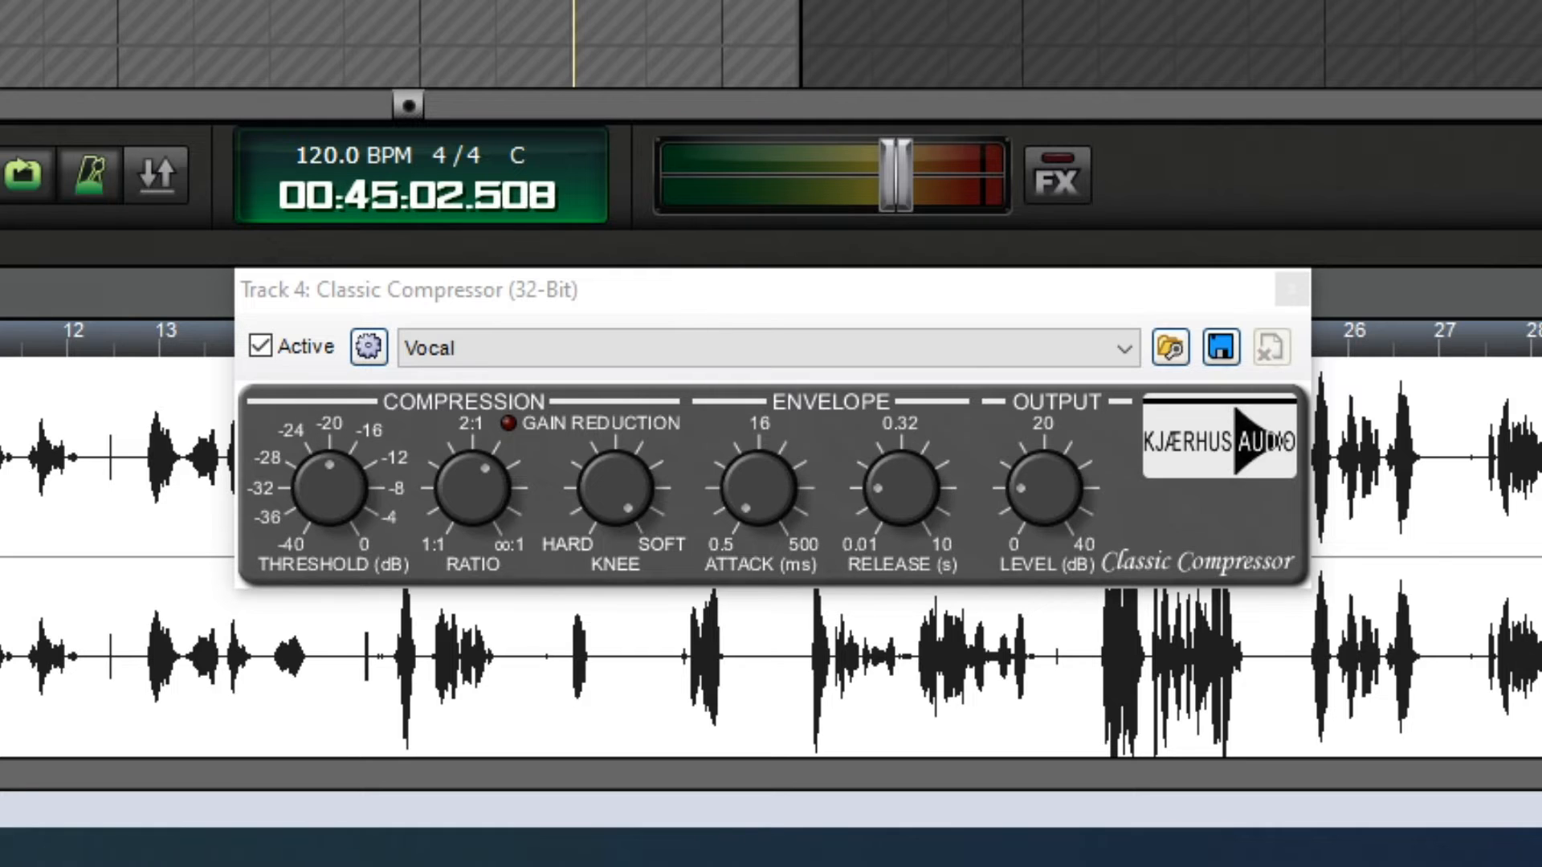
pyautogui.press('space')
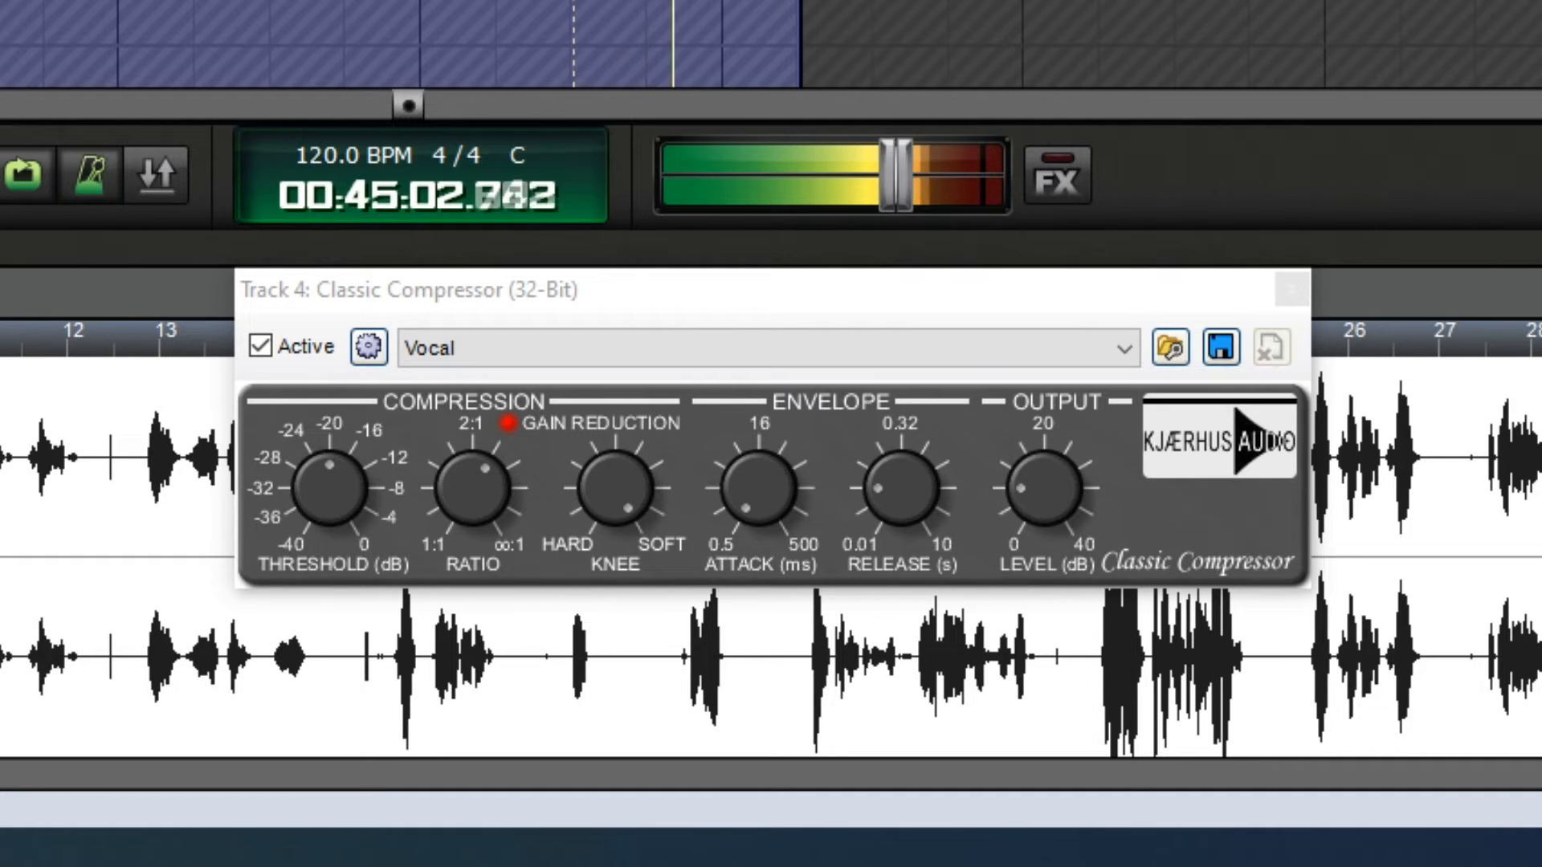
pyautogui.press('space')
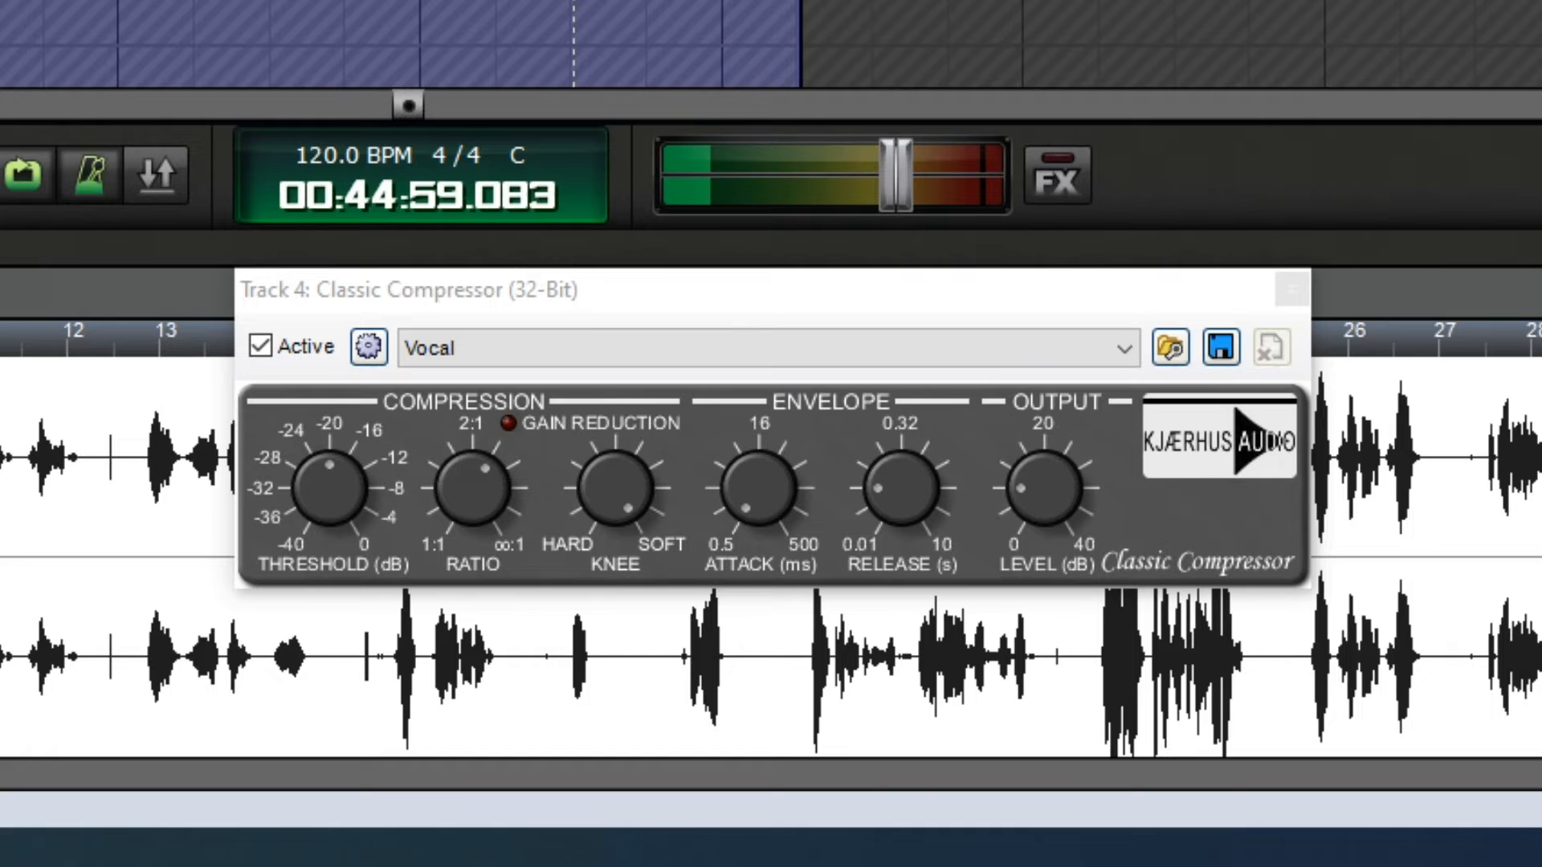
pyautogui.press('space')
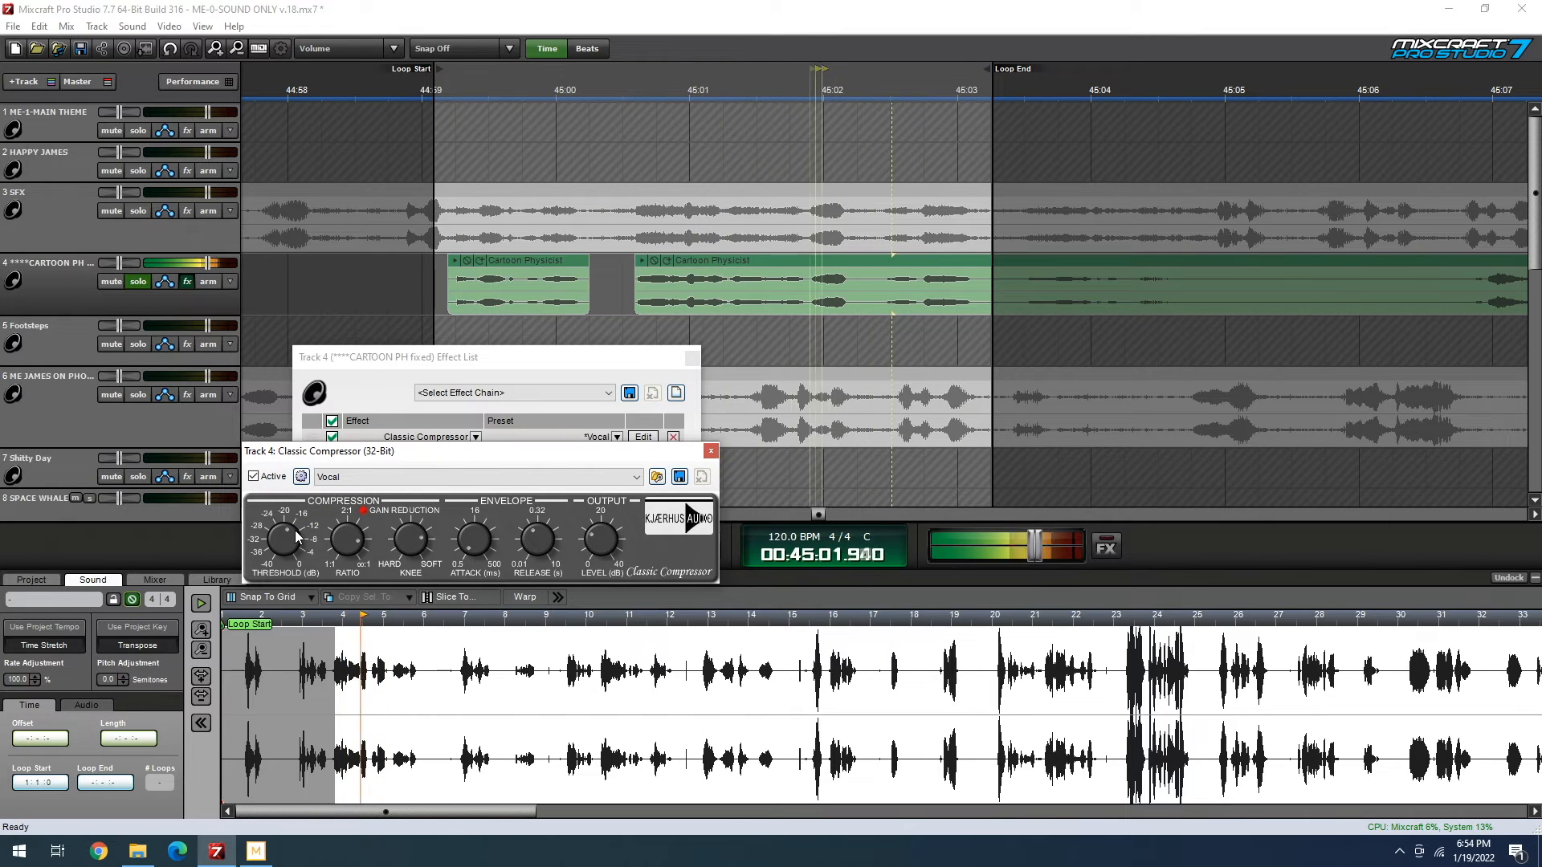
# - Bypass the Classic Compressor on the Cartoon Physicist track, add an Acoustica Compressor below it and open its settings
pyautogui.moveTo(426, 457); pyautogui.dragTo(425, 513)
pyautogui.click(332, 438)
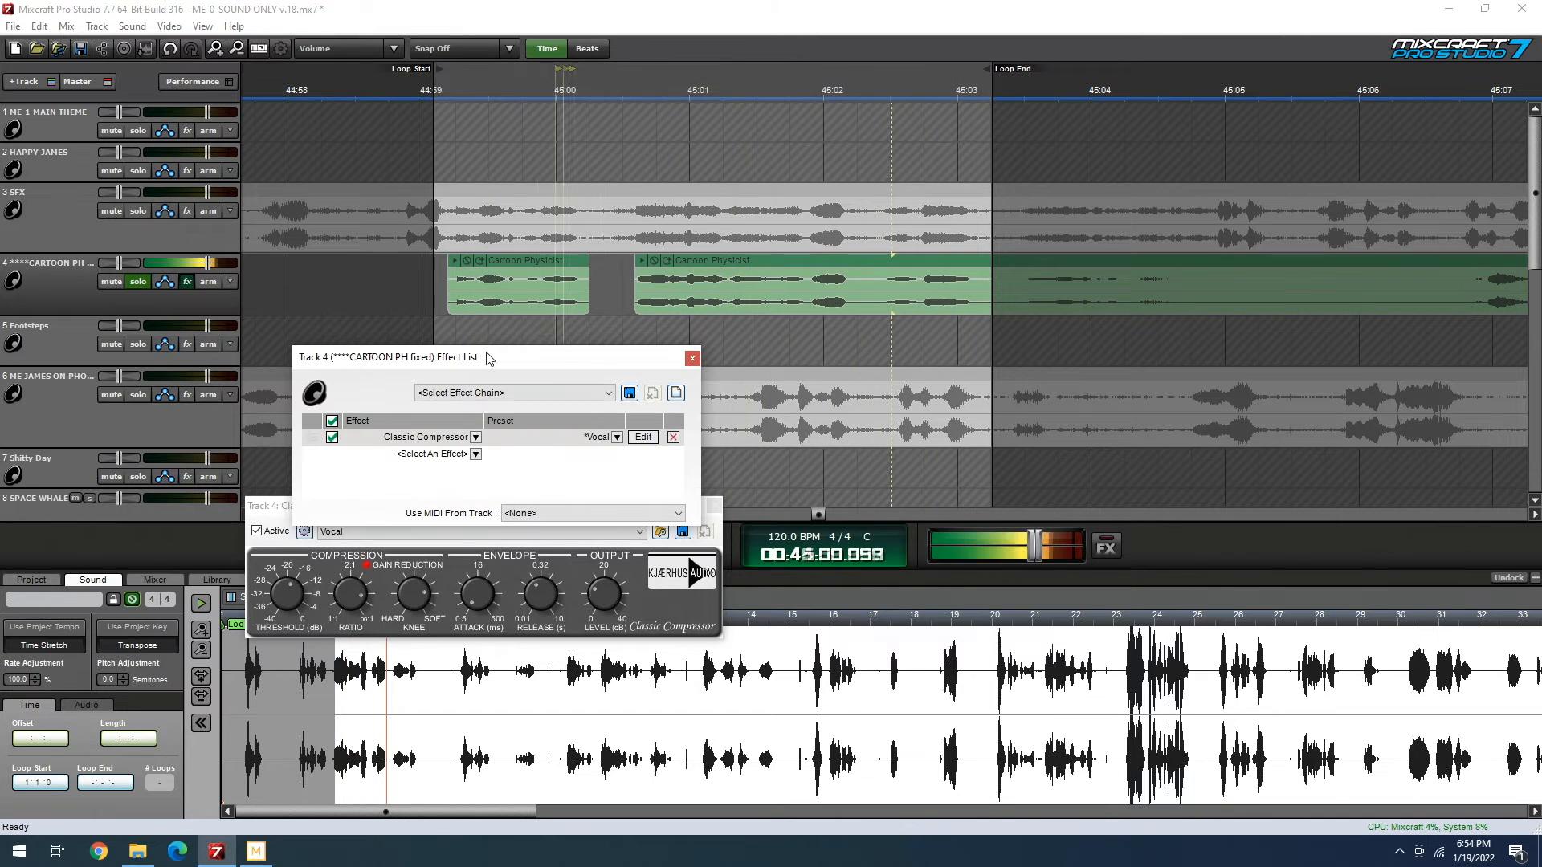
pyautogui.moveTo(488, 356); pyautogui.dragTo(717, 316)
pyautogui.click(705, 414)
pyautogui.click(635, 496)
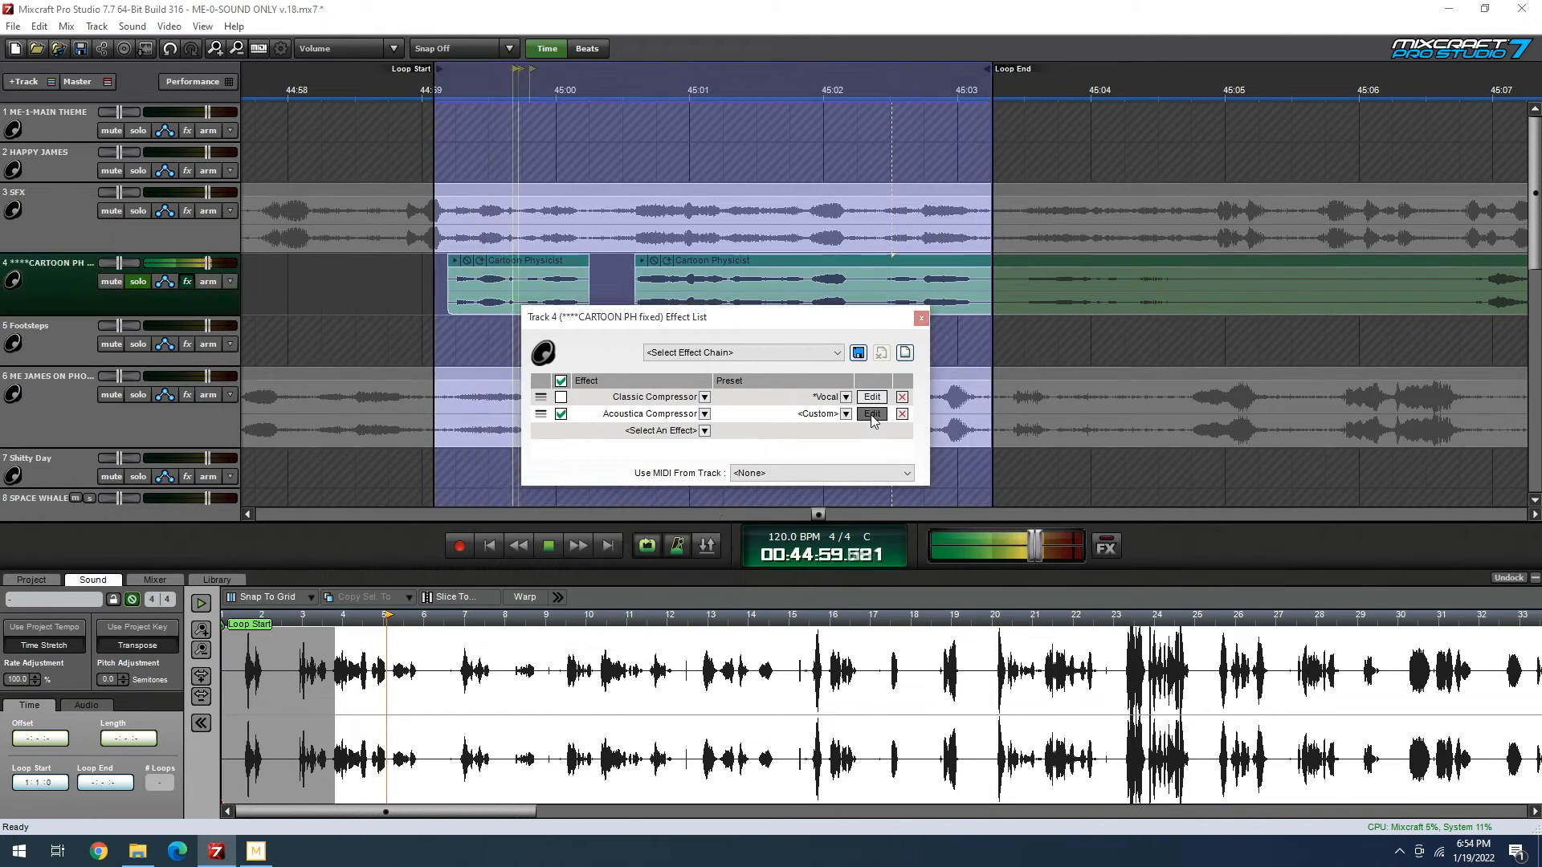
# - Set the Acoustica Compressor to threshold -13 dB, ratio 1.35, attack 3.87 ms and output gain 3 dB, and shorten its release
pyautogui.moveTo(792, 341); pyautogui.dragTo(797, 341)
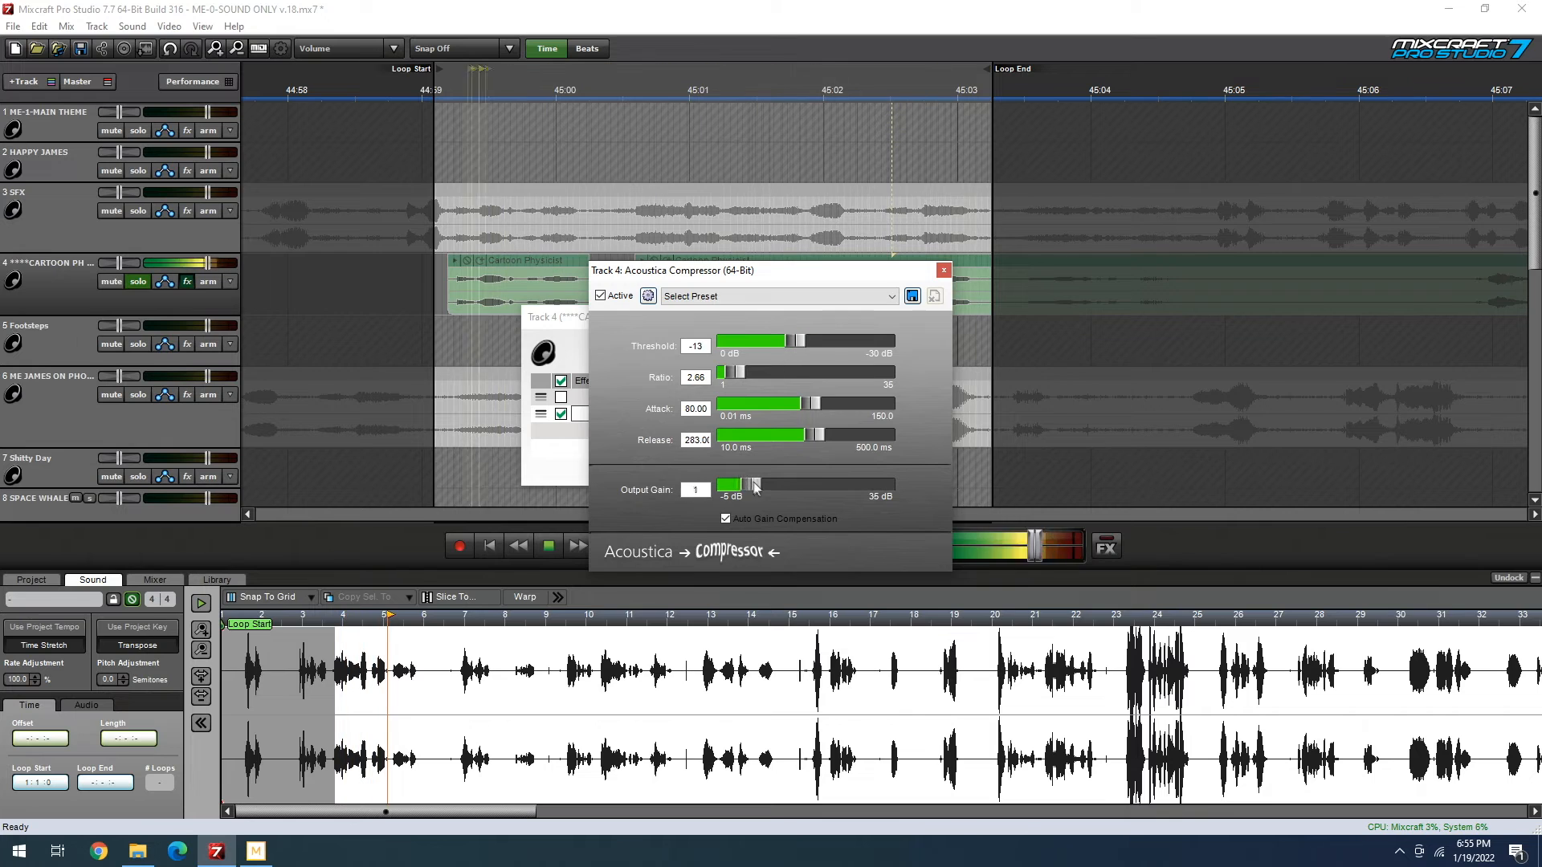
pyautogui.moveTo(748, 486); pyautogui.dragTo(759, 487)
pyautogui.moveTo(814, 403); pyautogui.dragTo(723, 377)
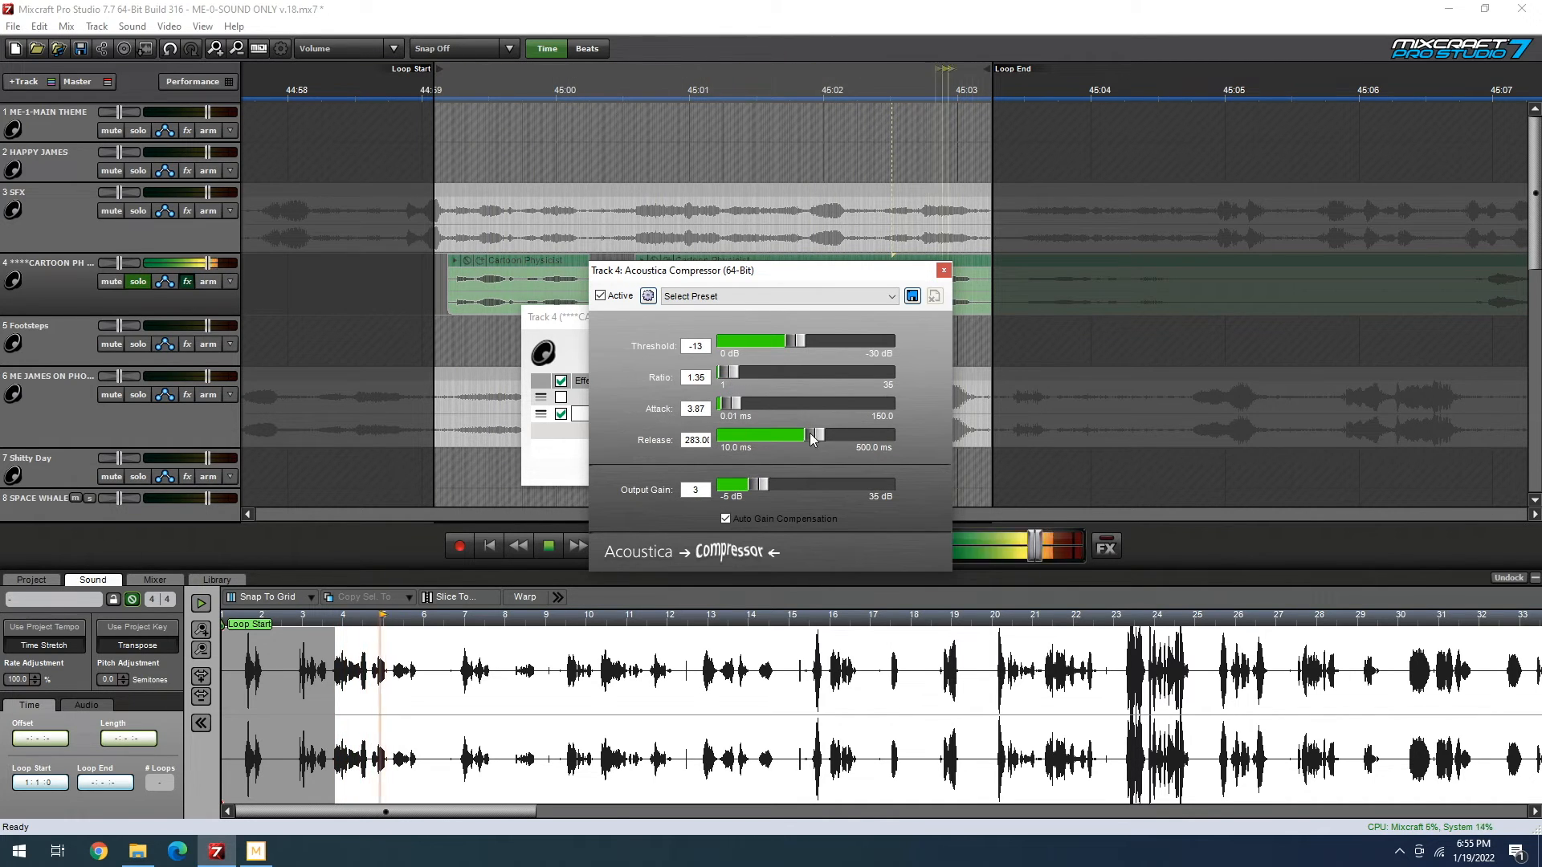
pyautogui.moveTo(817, 436); pyautogui.dragTo(773, 438)
pyautogui.click(944, 270)
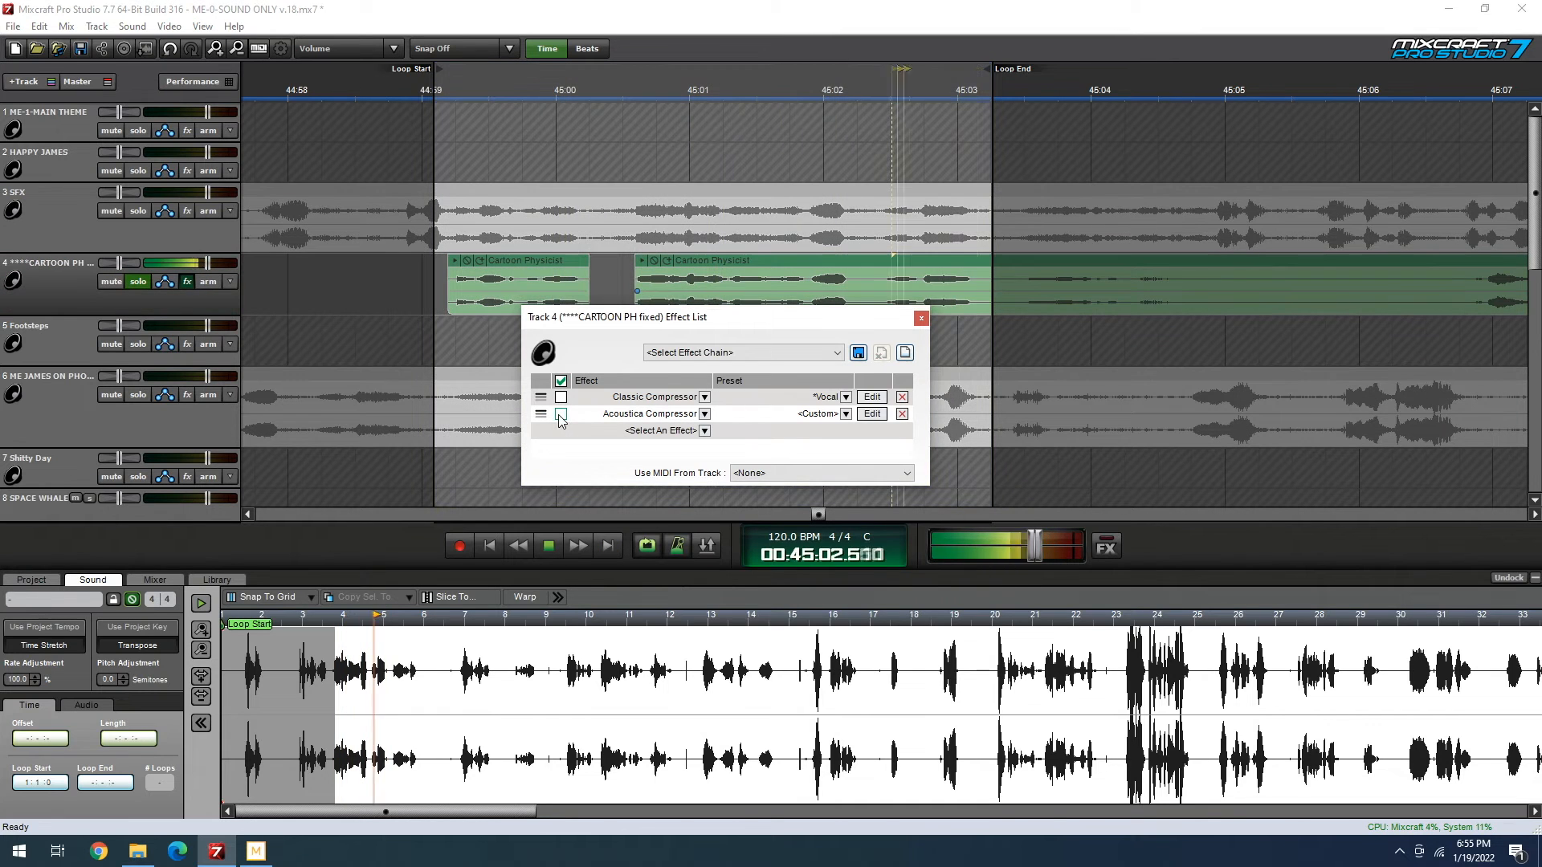
# - Play the looped section with the SFX and Cartoon Physicist tracks soloed, switching between them to check the voice against the original
pyautogui.click(277, 324)
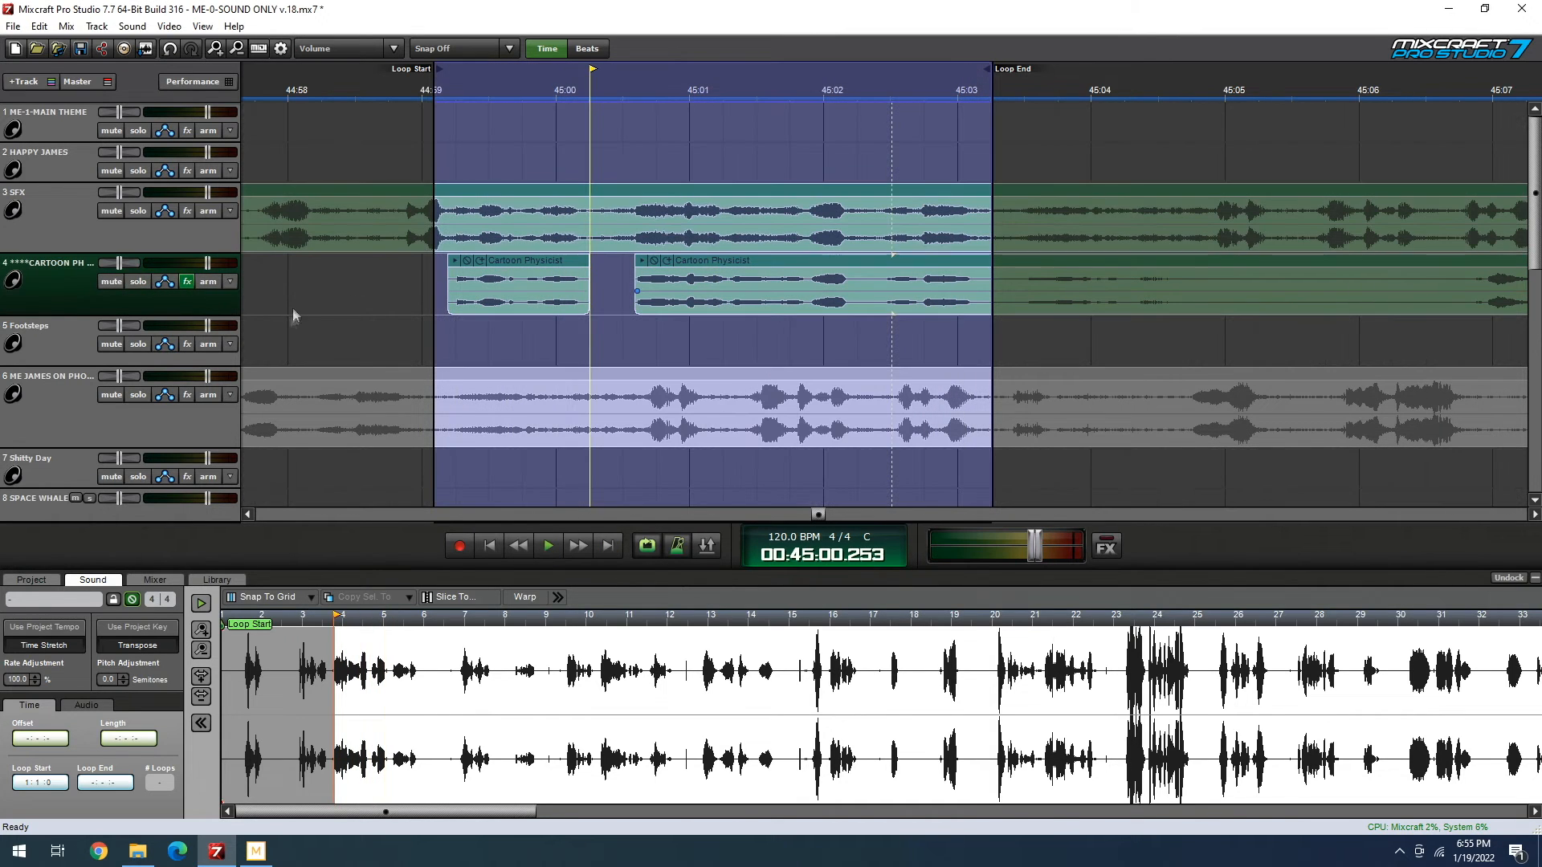
pyautogui.click(139, 281)
pyautogui.press('space')
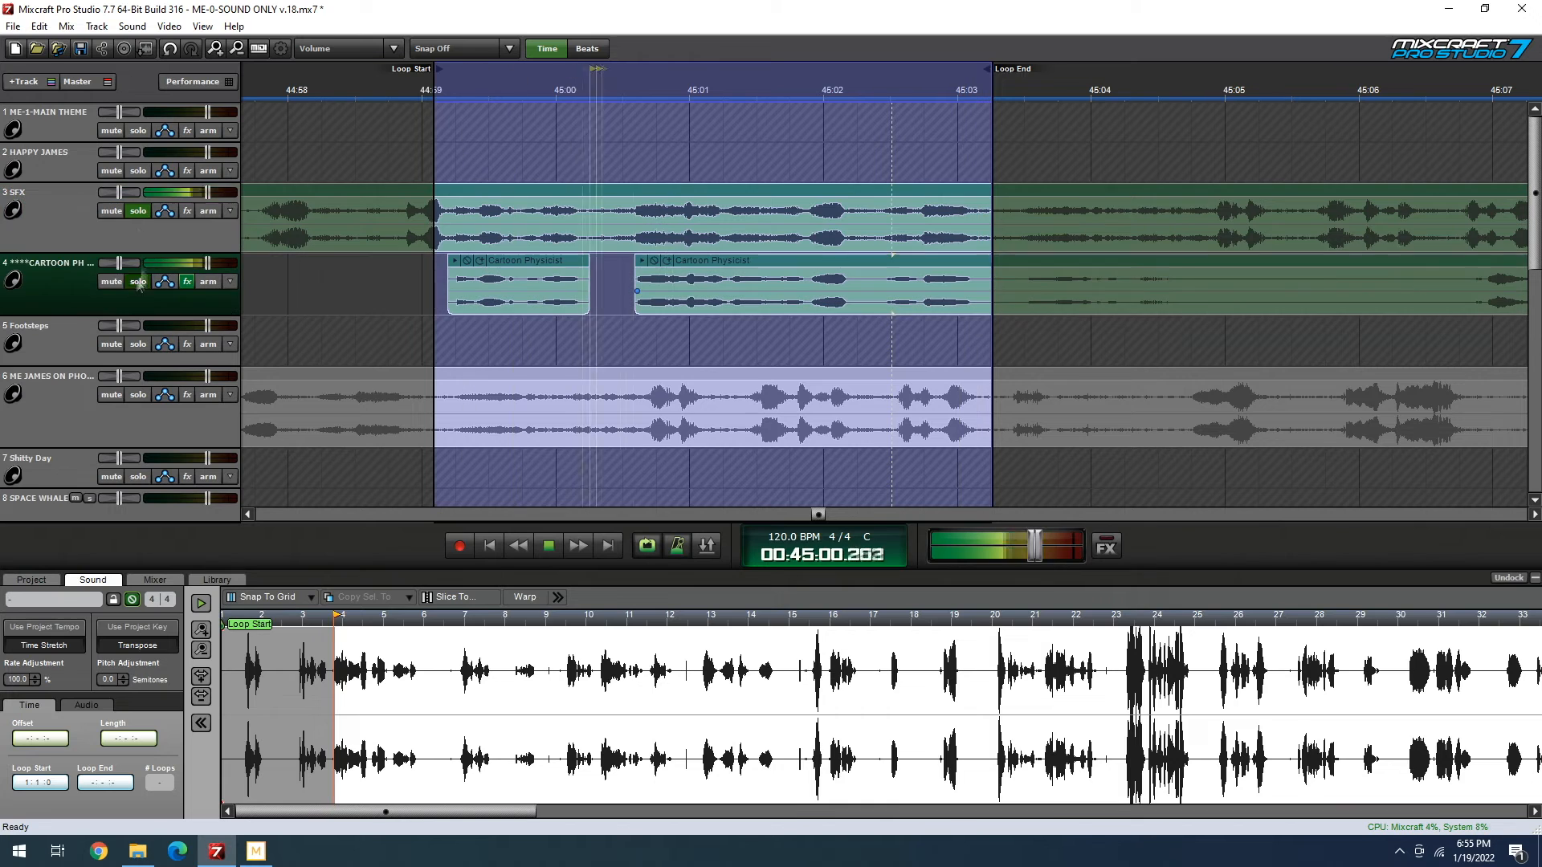
pyautogui.click(138, 212)
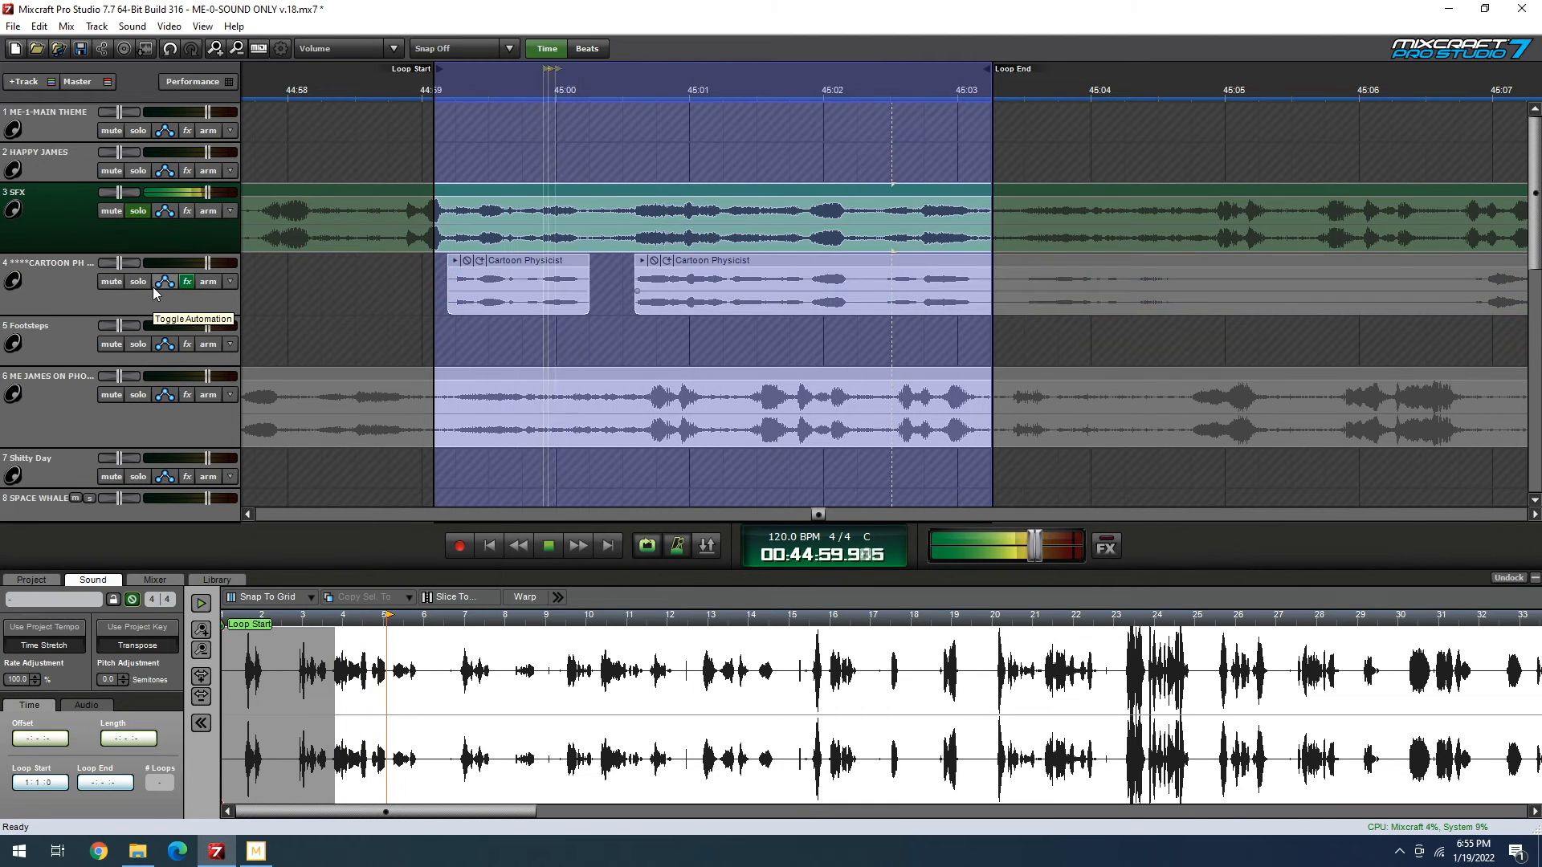
pyautogui.click(138, 281)
pyautogui.click(138, 211)
pyautogui.press('space')
# - Alternate the solo between the original SFX track and the compressed Cartoon Physicist track to compare their loudness in the loop
pyautogui.click(139, 211)
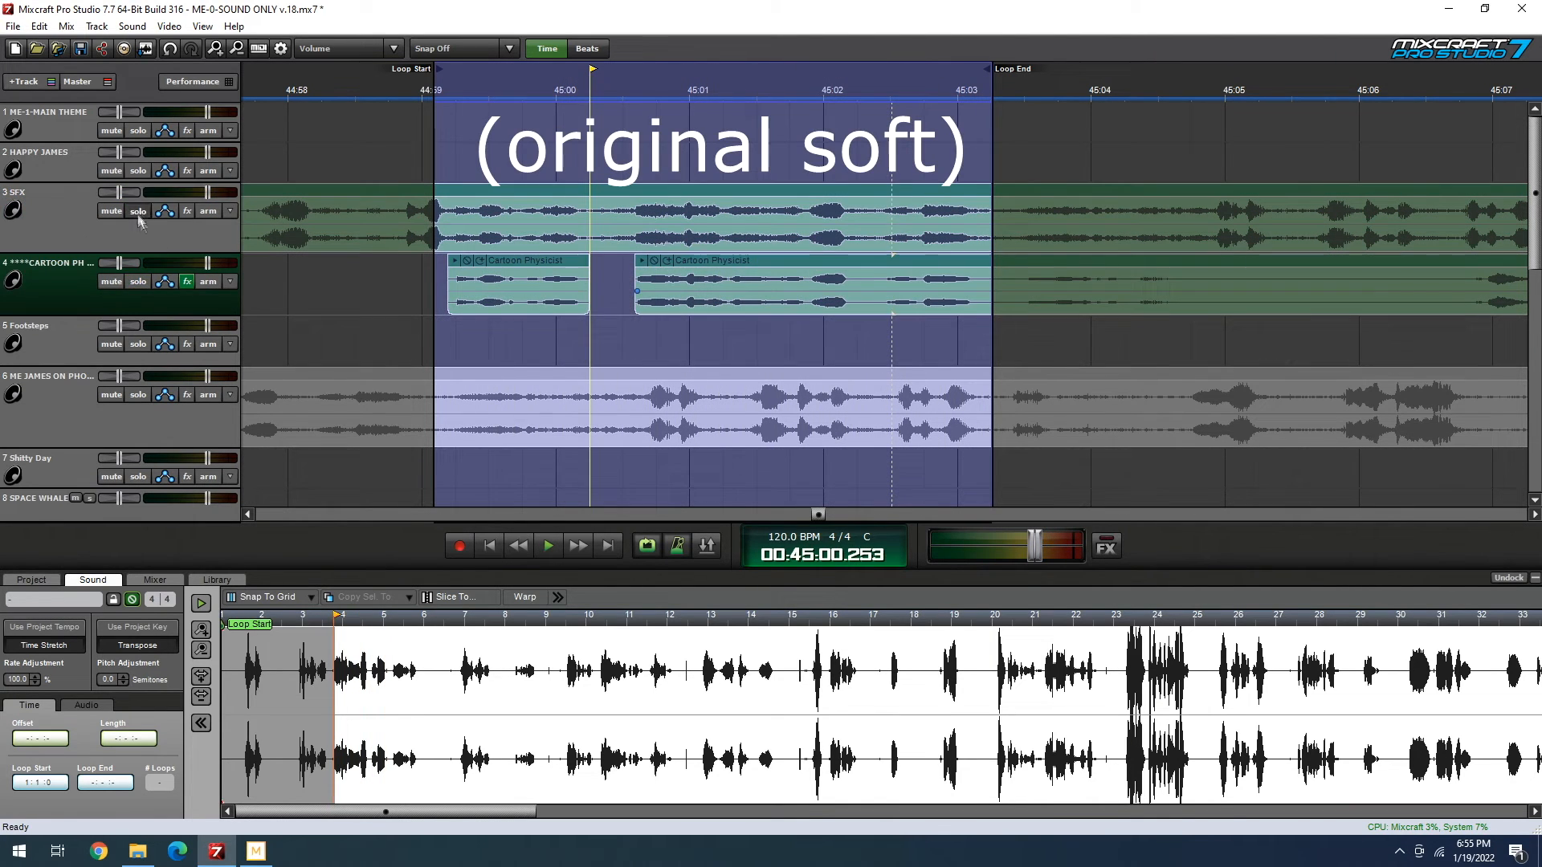
pyautogui.click(138, 281)
pyautogui.click(557, 545)
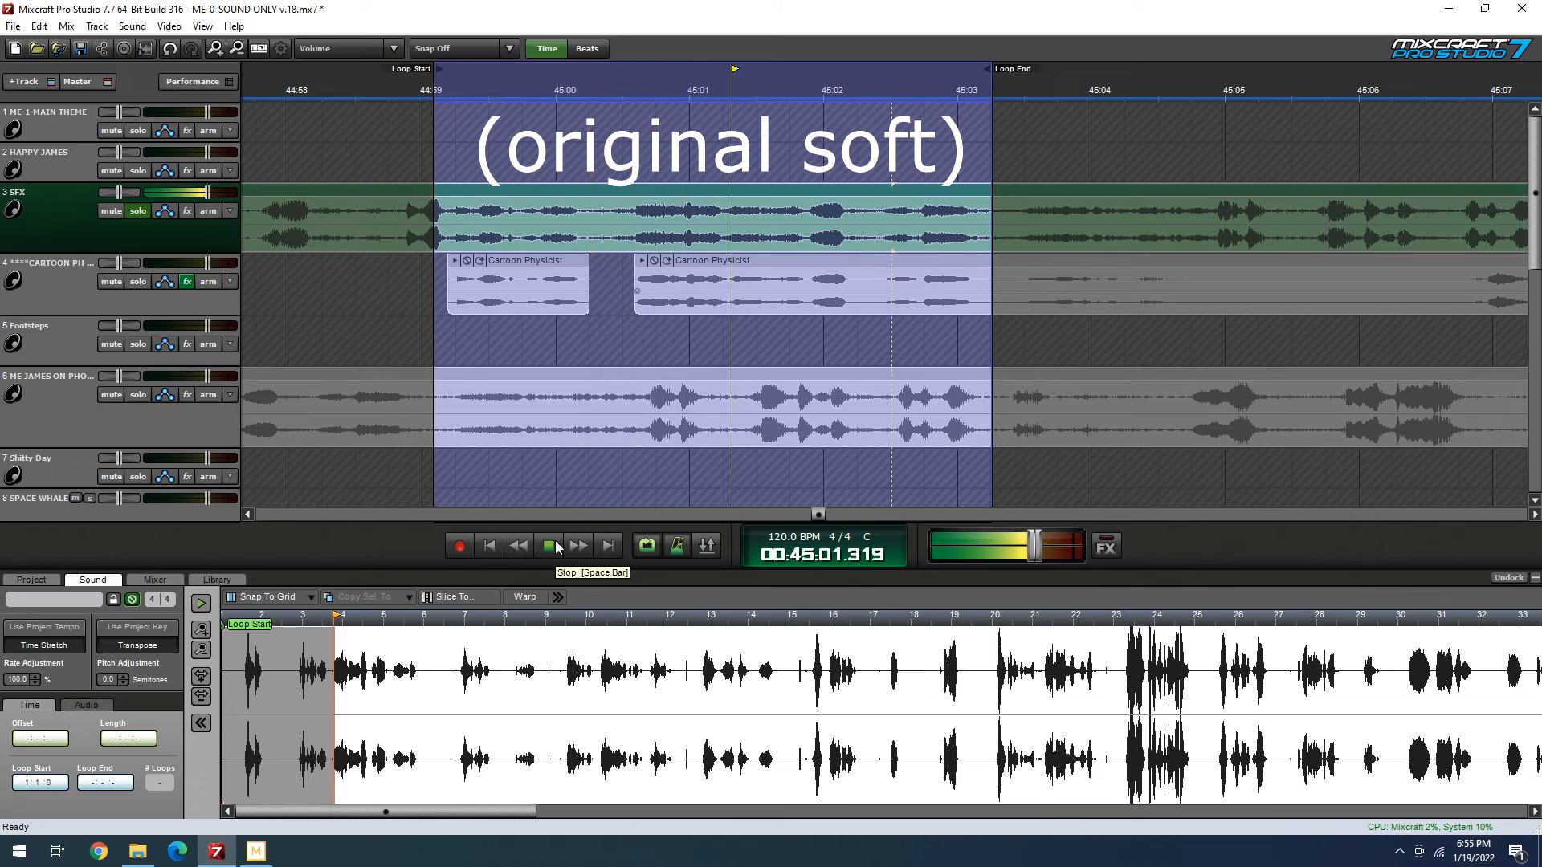
pyautogui.click(137, 281)
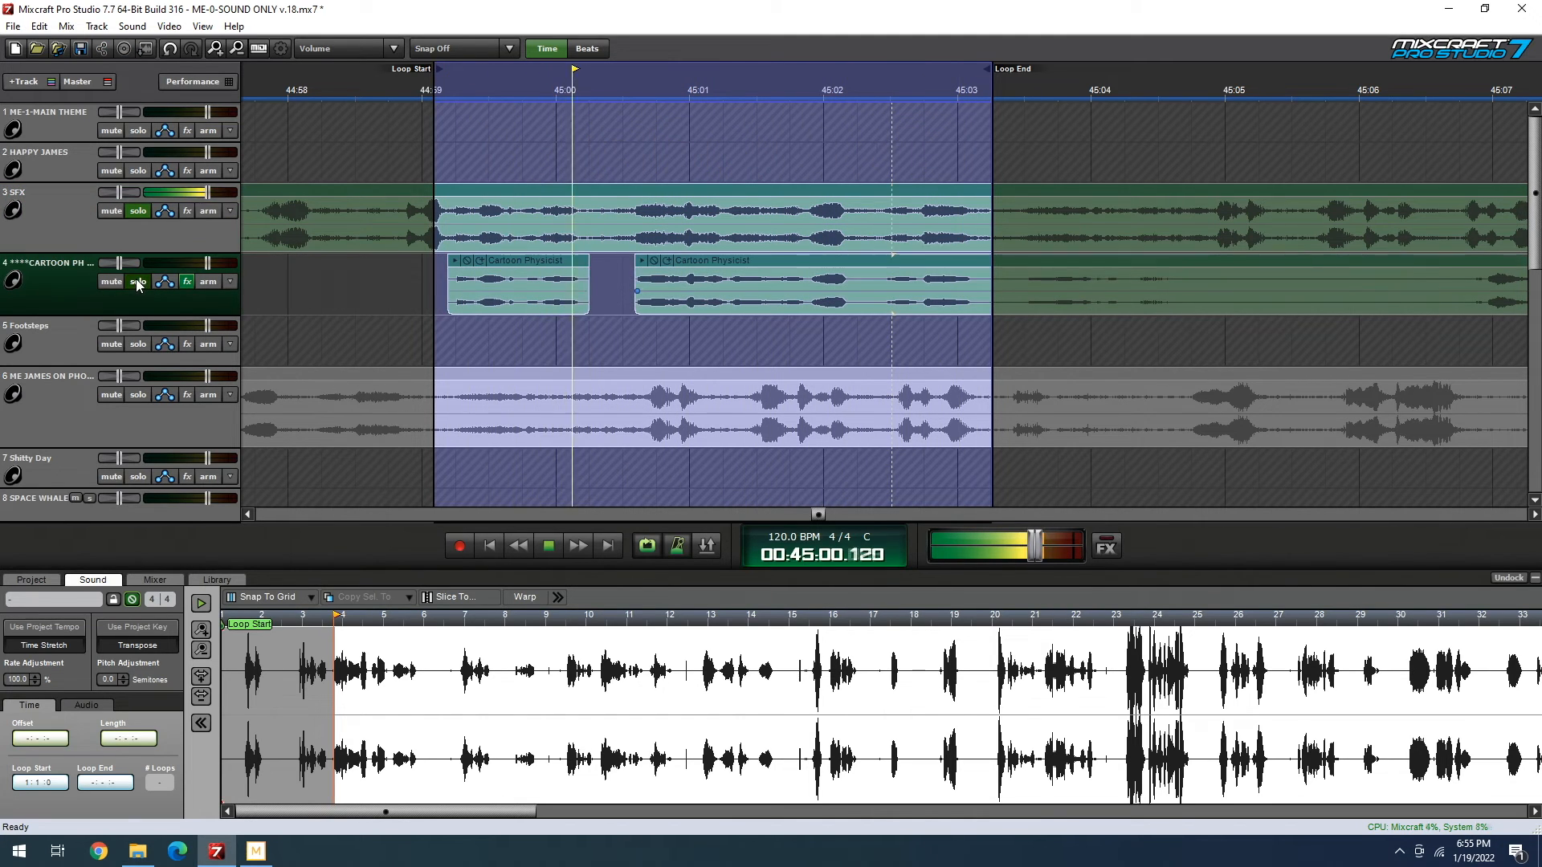
pyautogui.click(138, 212)
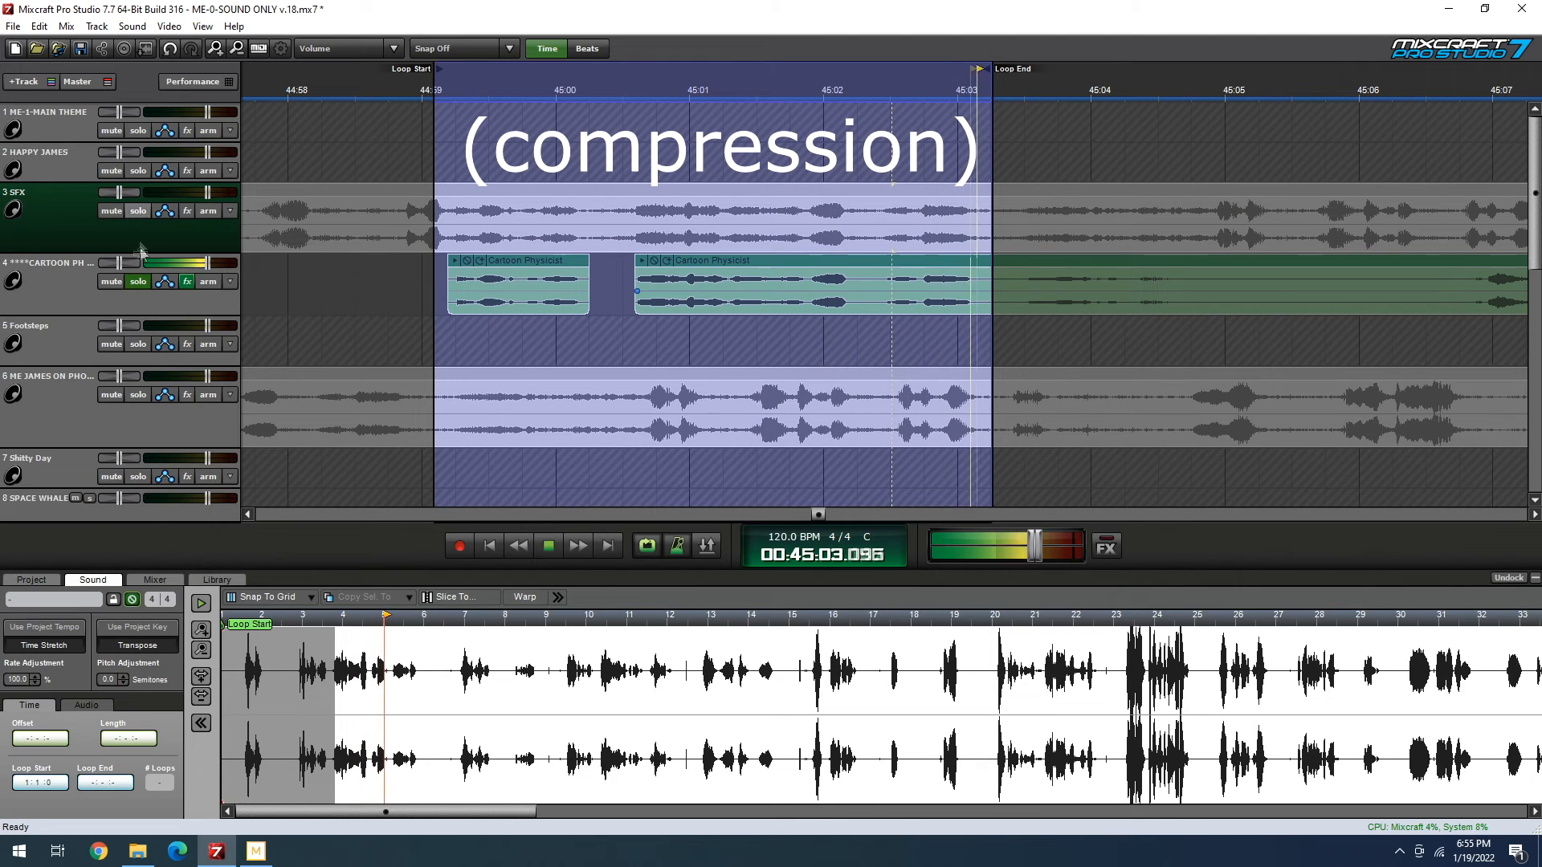
pyautogui.click(138, 210)
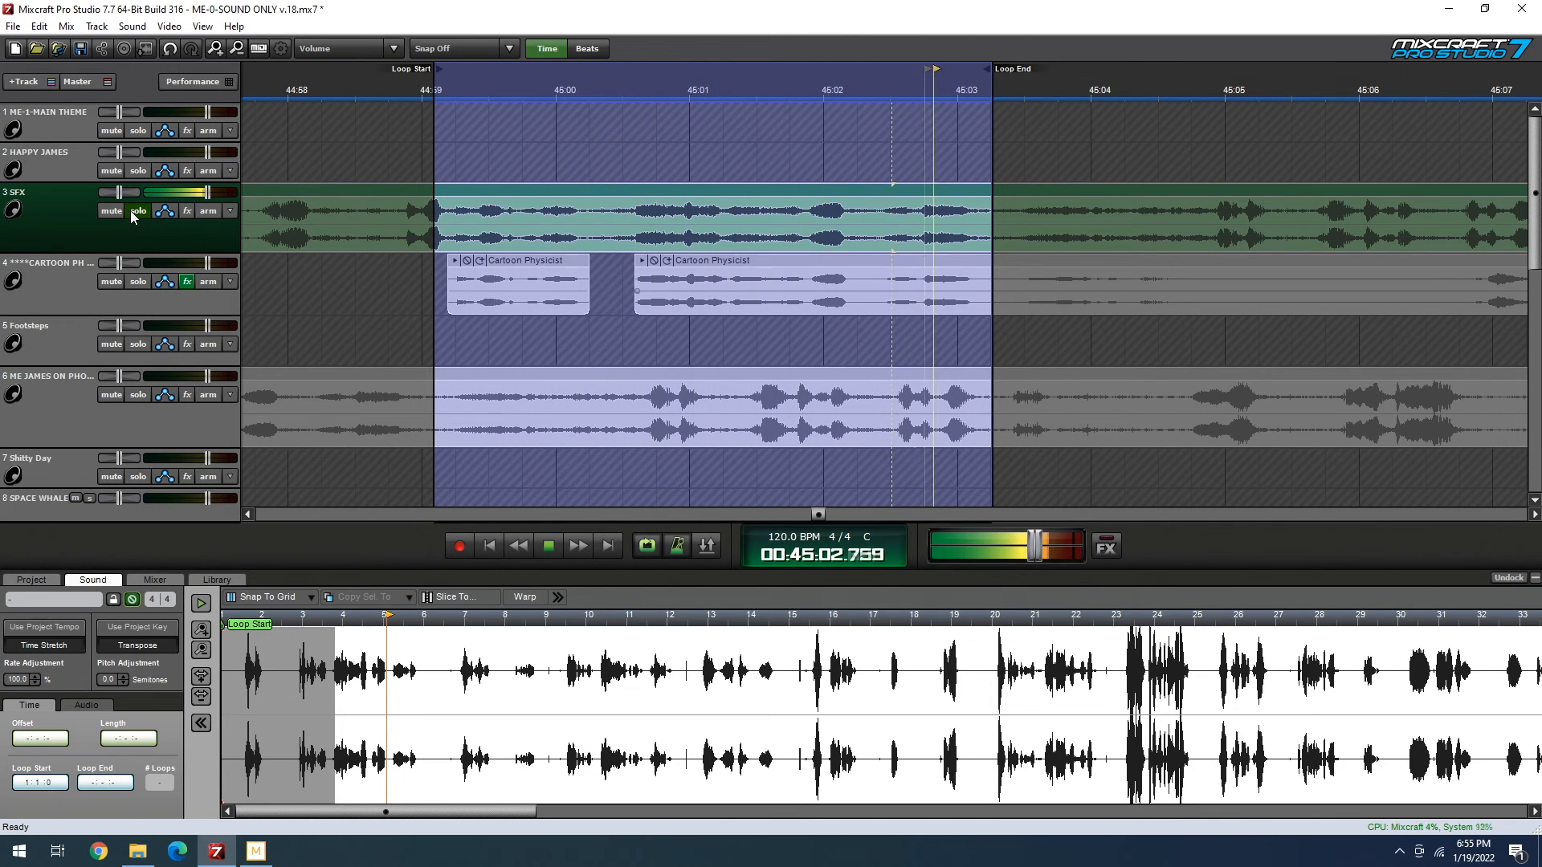
pyautogui.click(143, 284)
pyautogui.click(151, 295)
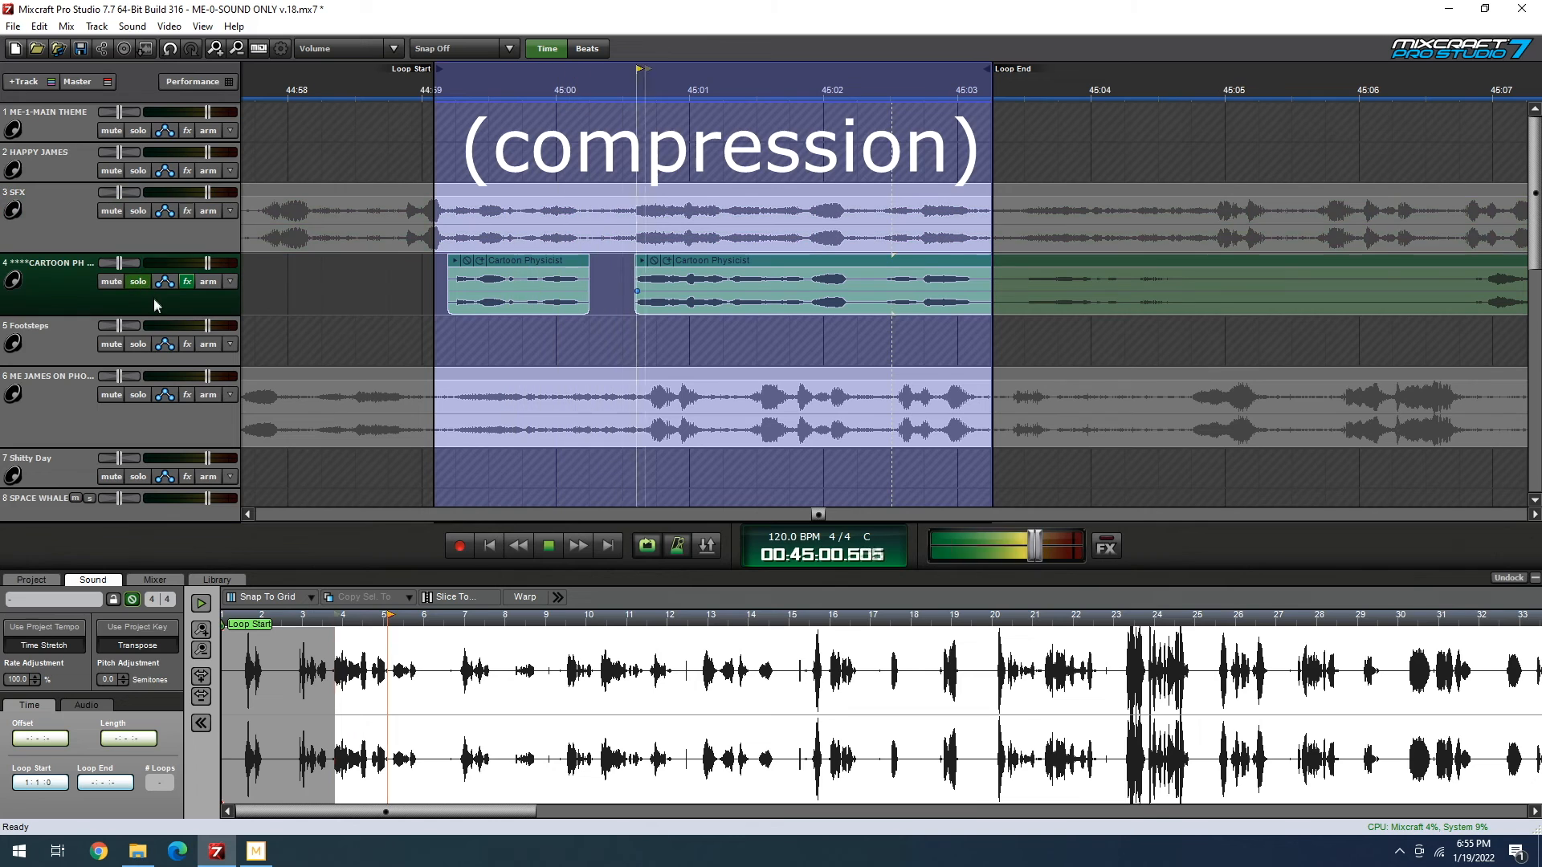